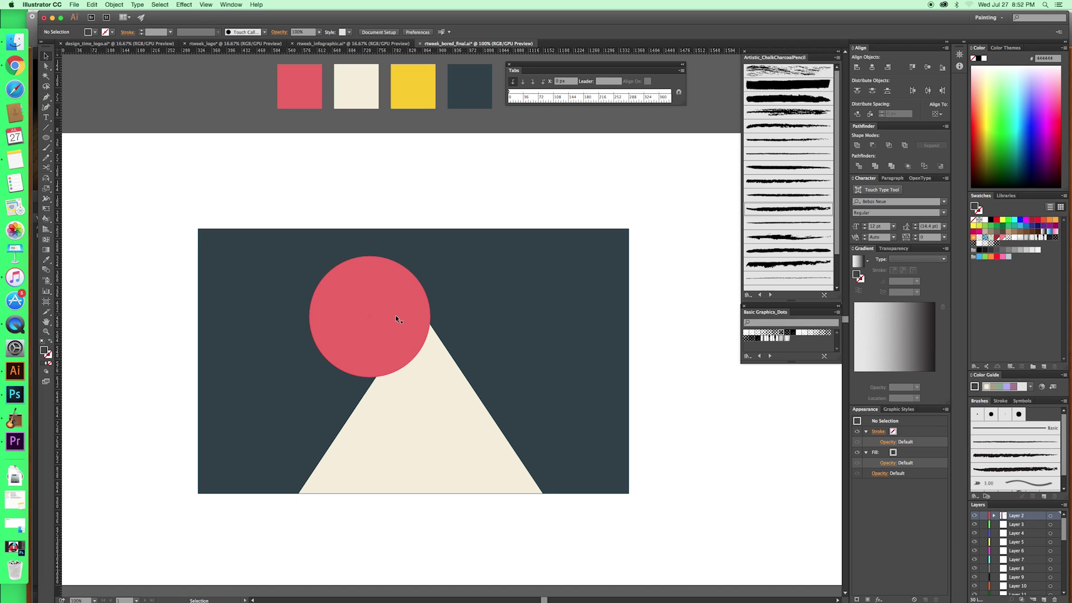
- Compare the poster with the reference illustration in the browser
key(space)
drag(406, 266, 404, 286)
scroll(493, 340, down, 1)
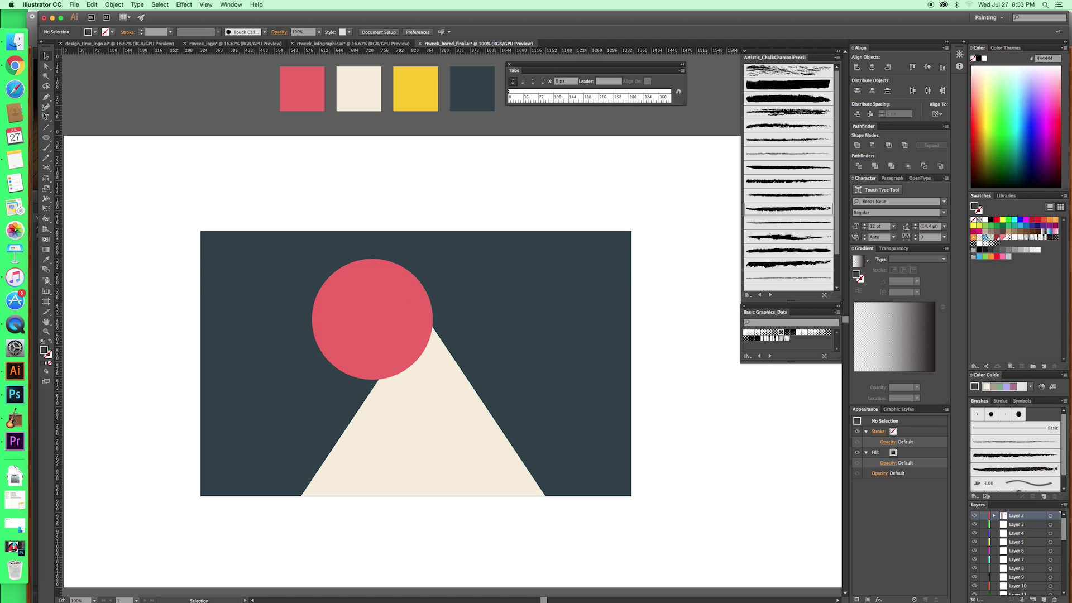
click(21, 71)
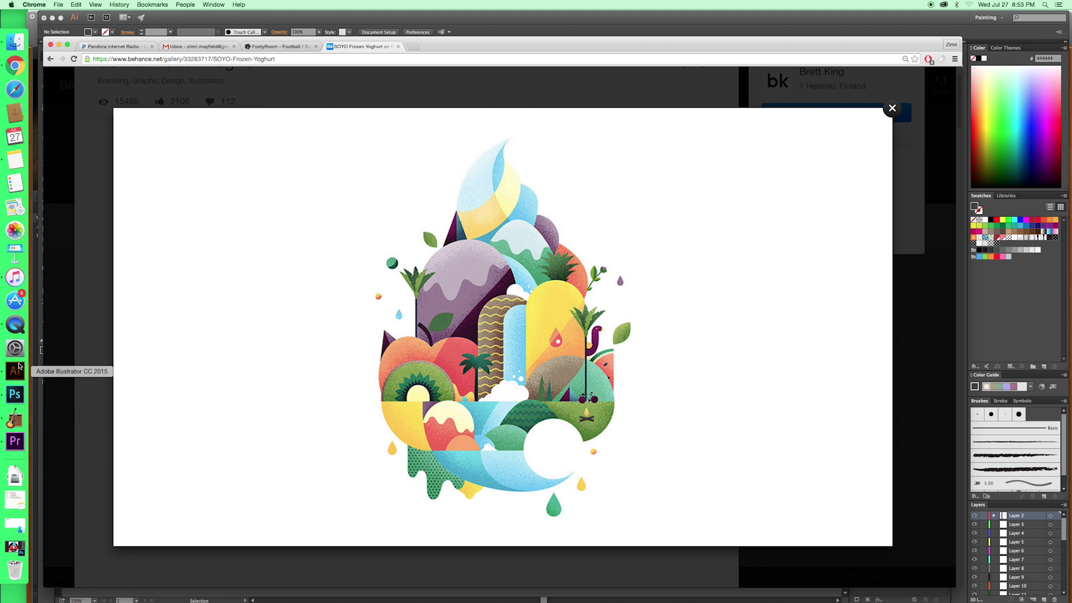
click(18, 366)
scroll(407, 239, up, 2)
scroll(407, 239, down, 2)
drag(407, 239, 433, 252)
- Select the red circle and zoom in around it, undoing an accidental duplicate
click(447, 319)
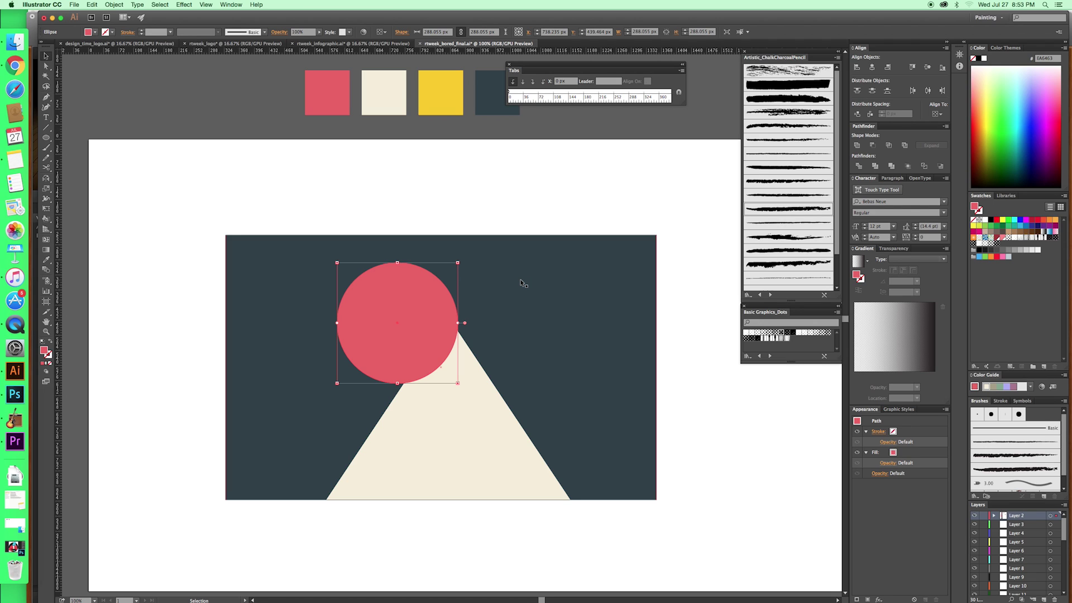
key(a)
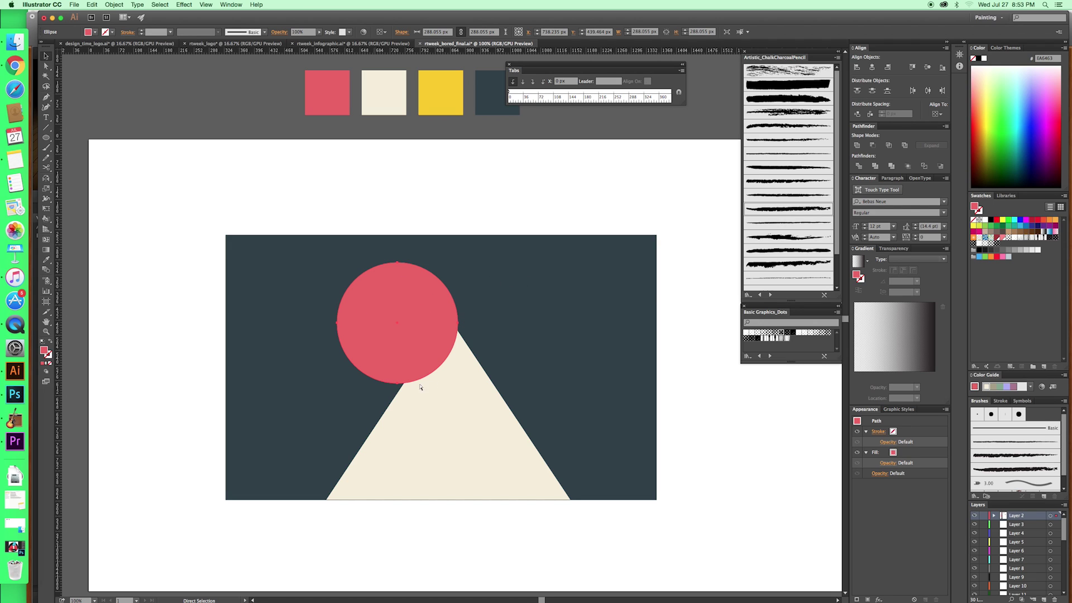
key(v)
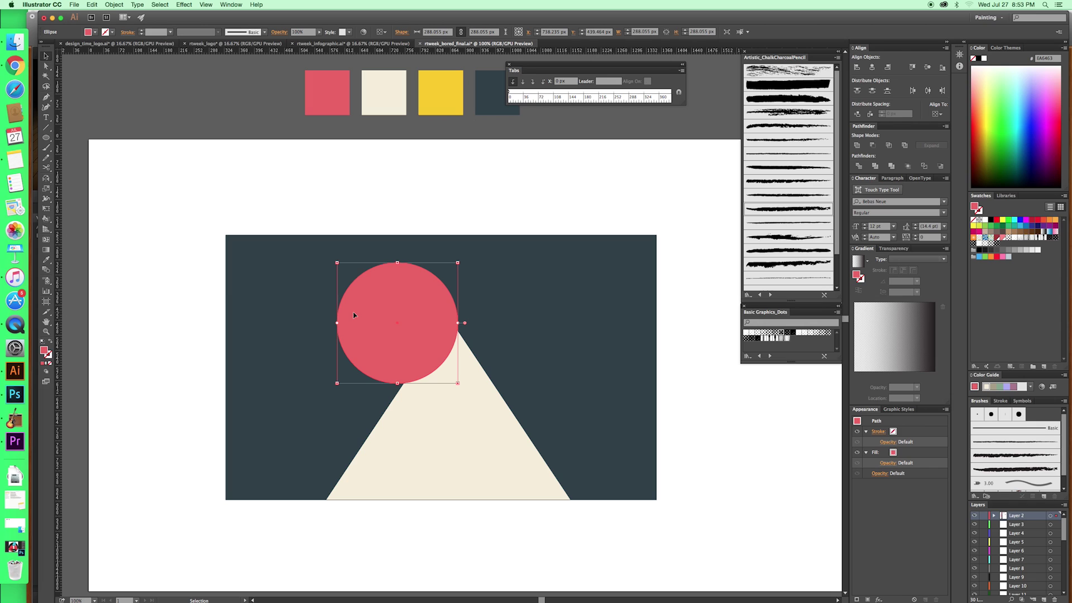
key(a)
key(v)
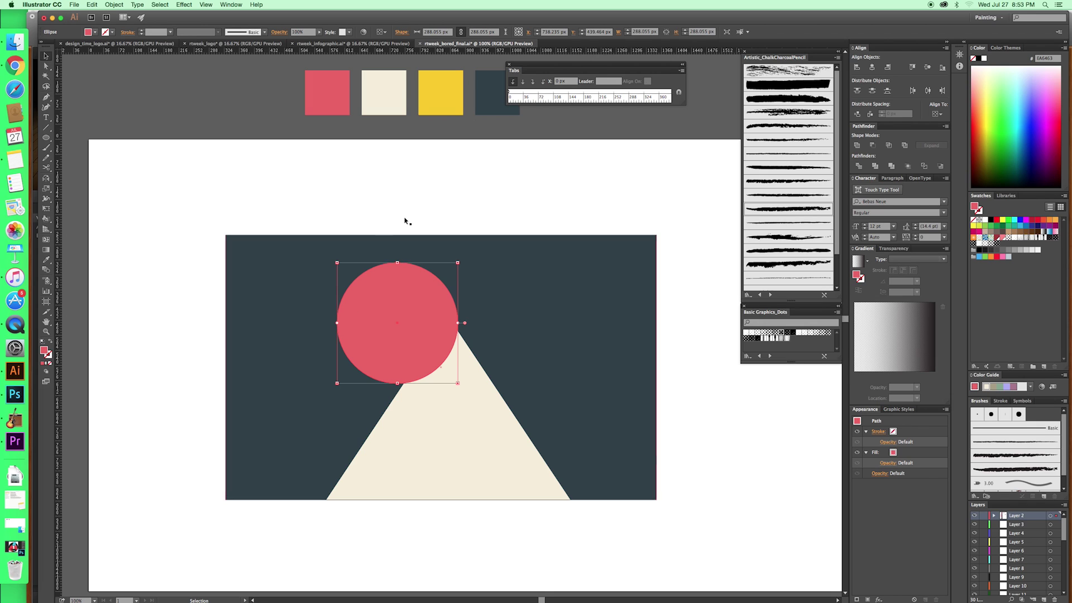
click(407, 220)
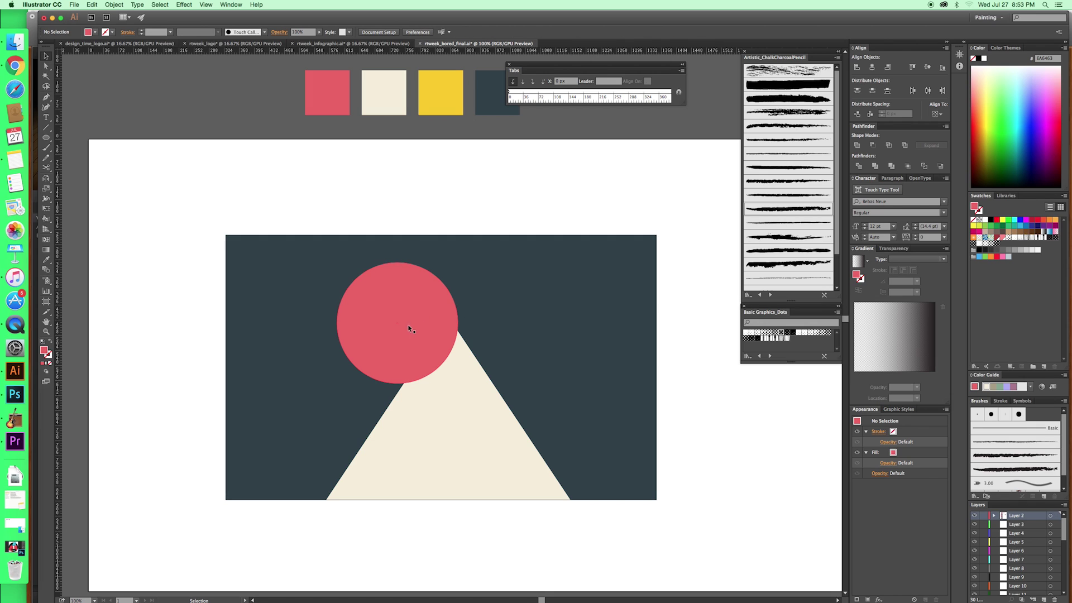
drag(400, 327, 528, 289)
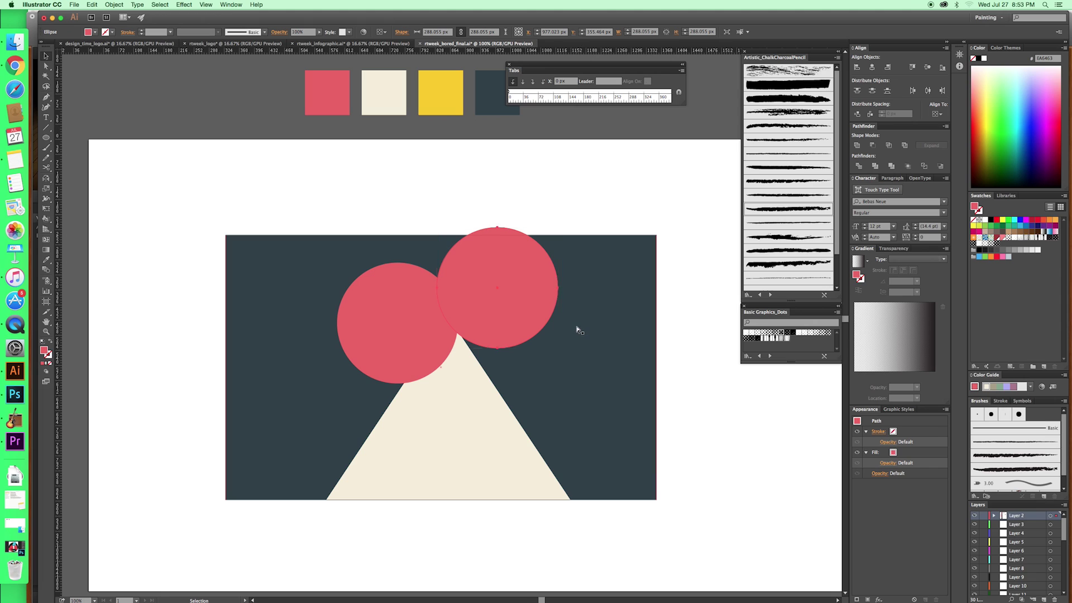
key(super+z)
key(super+equal)
drag(508, 282, 530, 292)
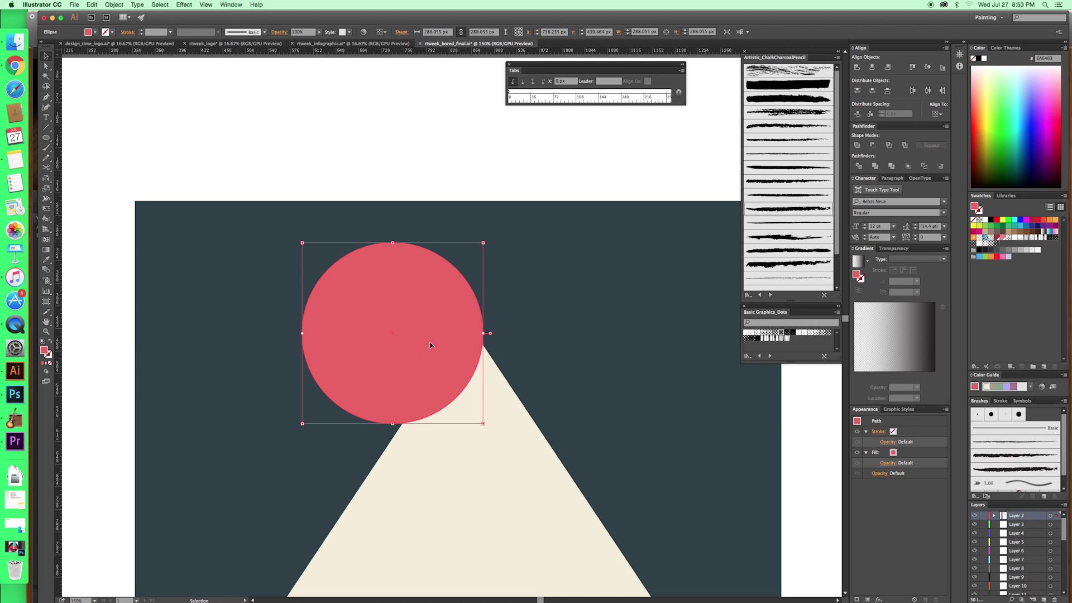
- Fill the circle with a gradient whose left stop is at 100% opacity
click(47, 365)
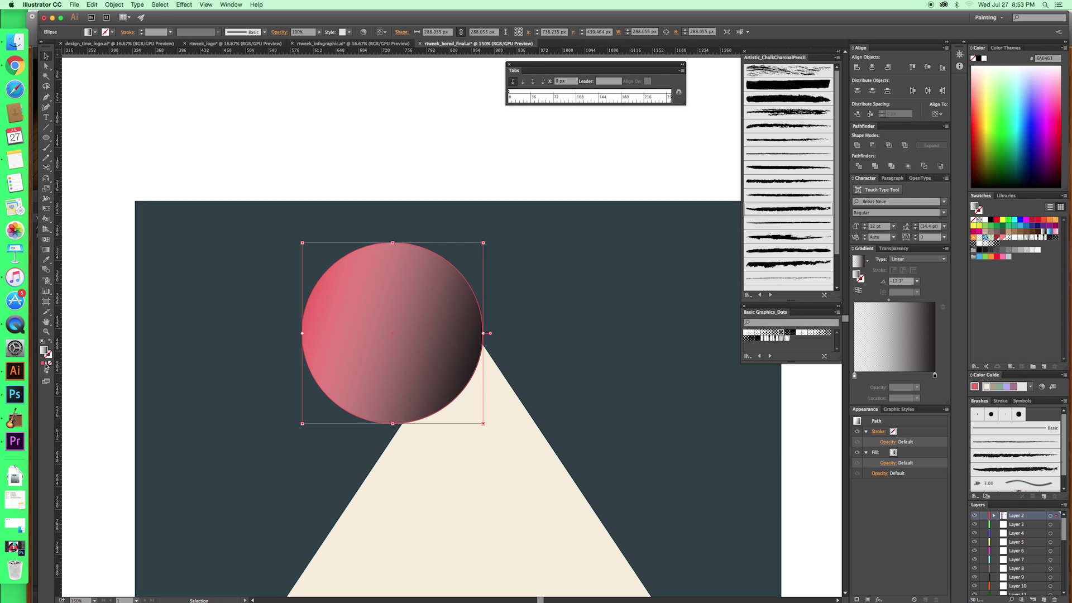
scroll(498, 395, down, 2)
scroll(498, 395, right, 1)
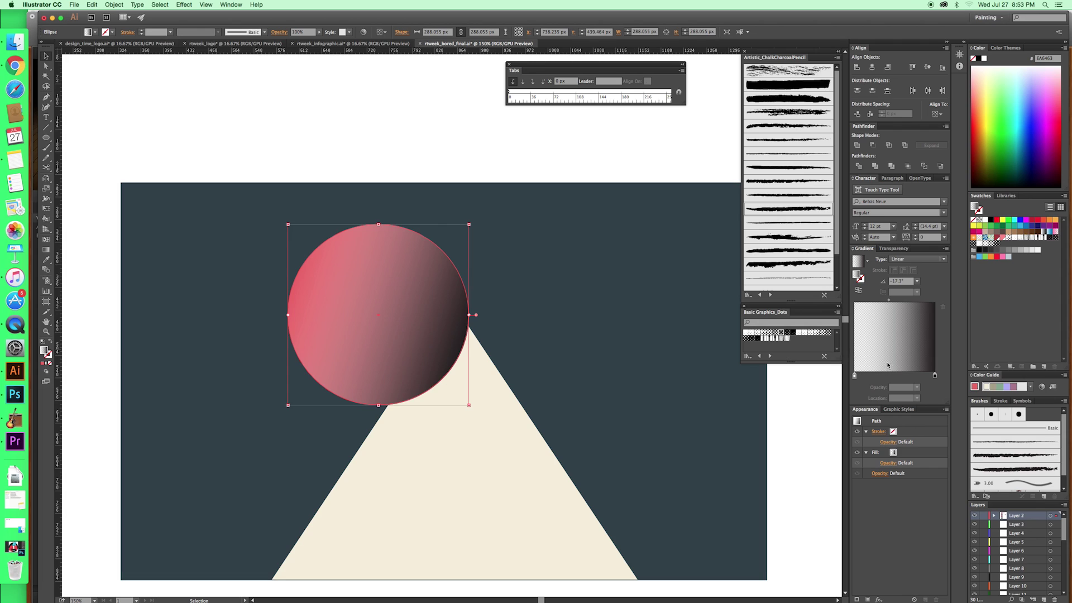
click(854, 376)
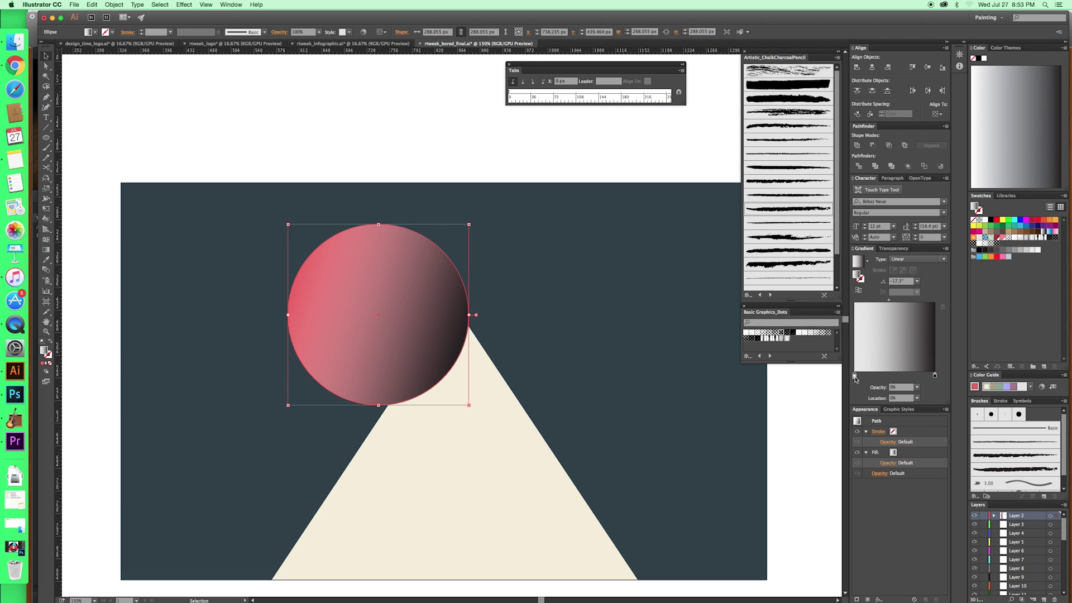
click(892, 388)
text(100)
key(Return)
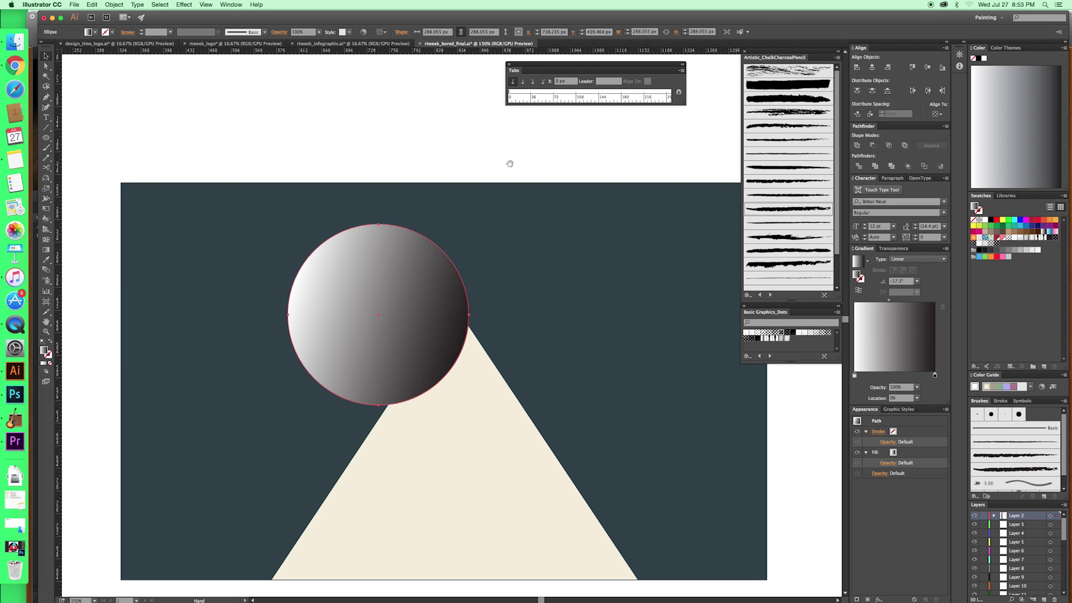
scroll(387, 321, right, 2)
scroll(387, 321, down, 1)
key(super+1)
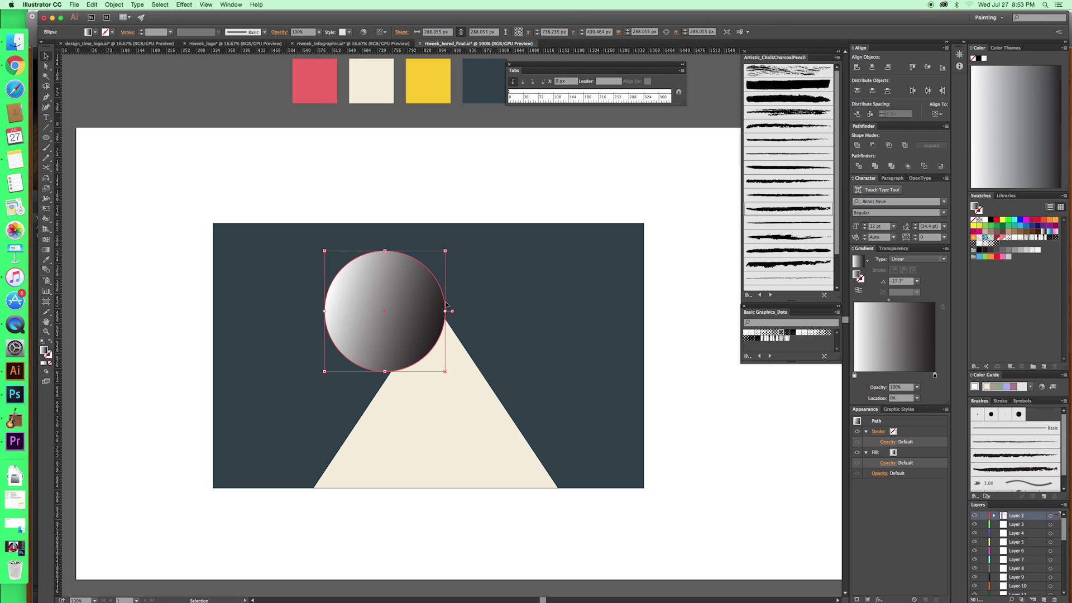
scroll(722, 313, up, 1)
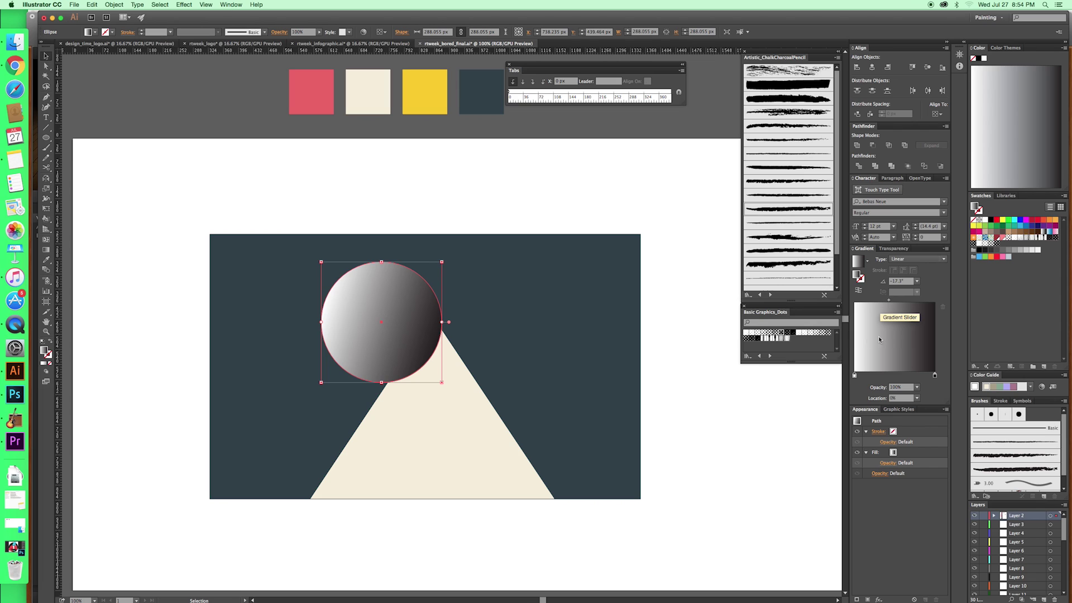
scroll(620, 196, up, 1)
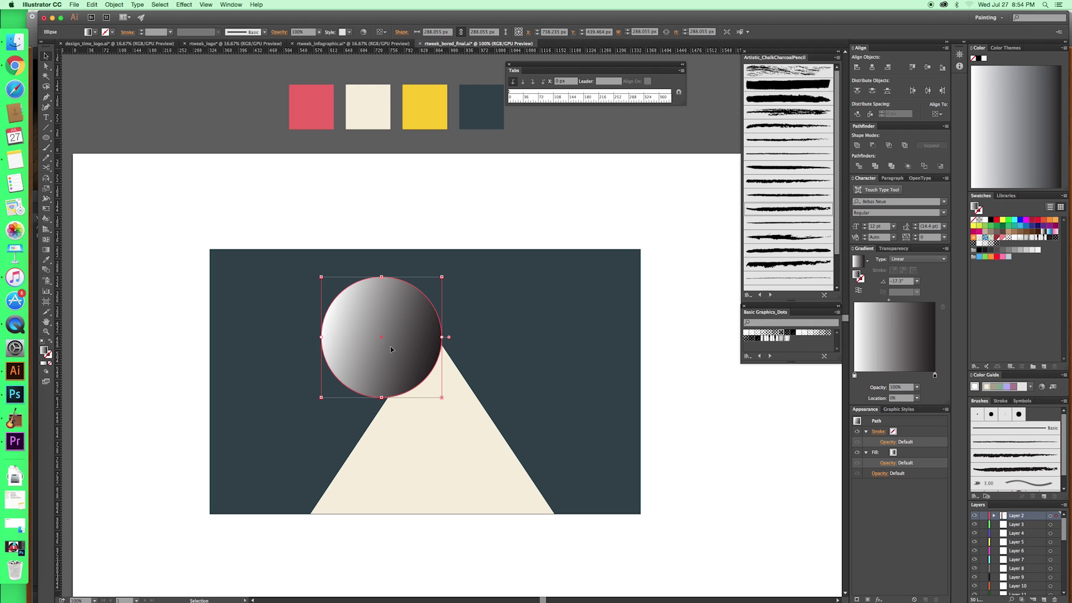
- Angle the gradient diagonally so the circle is light upper-left and dark lower-right
key(g)
drag(259, 294, 580, 441)
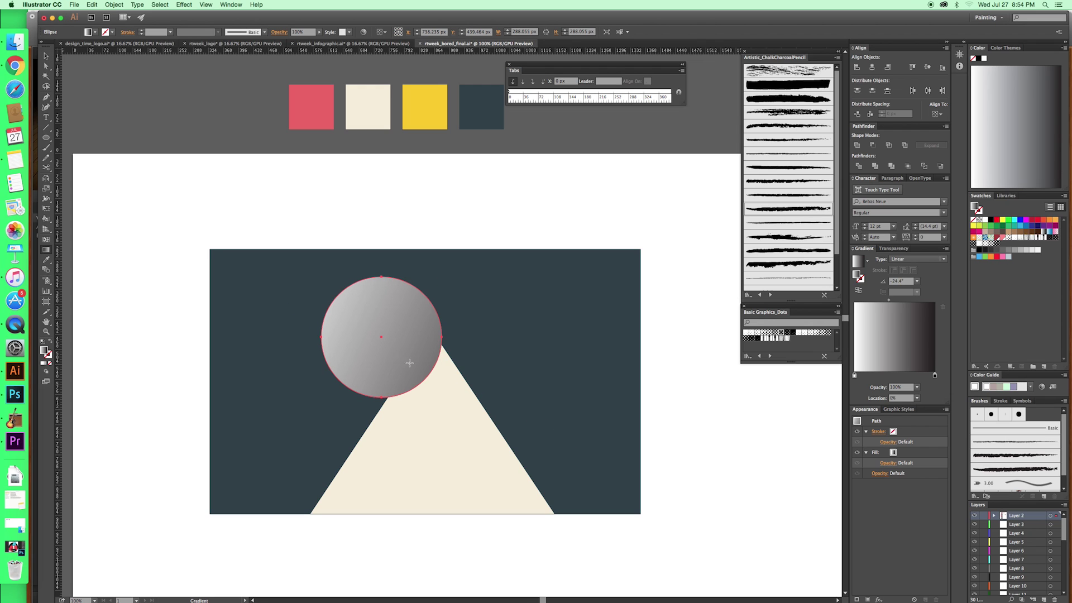
drag(409, 363, 417, 356)
drag(343, 306, 419, 359)
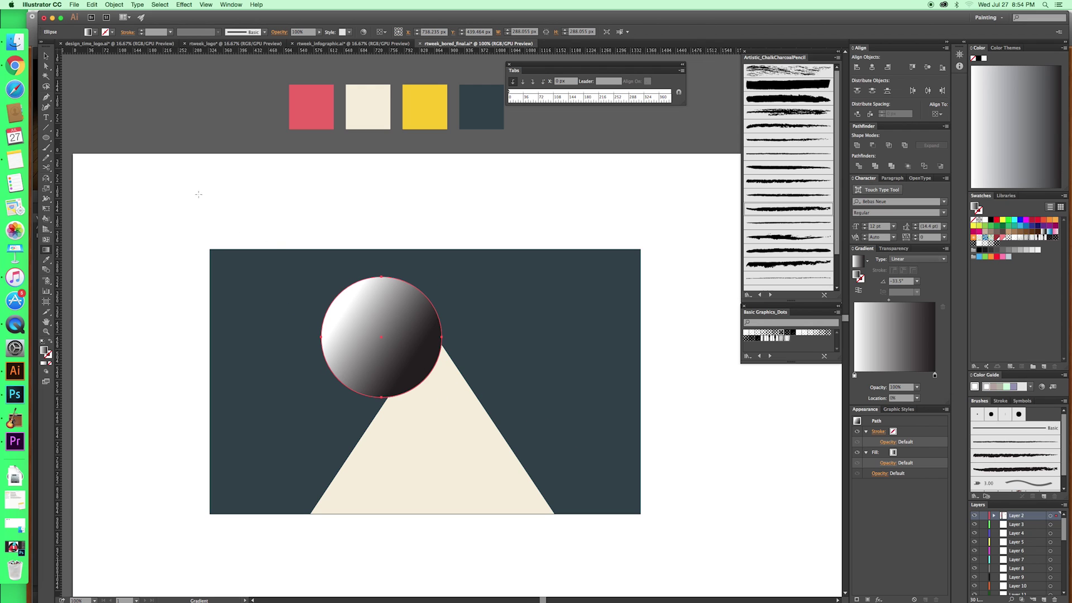
drag(198, 194, 664, 516)
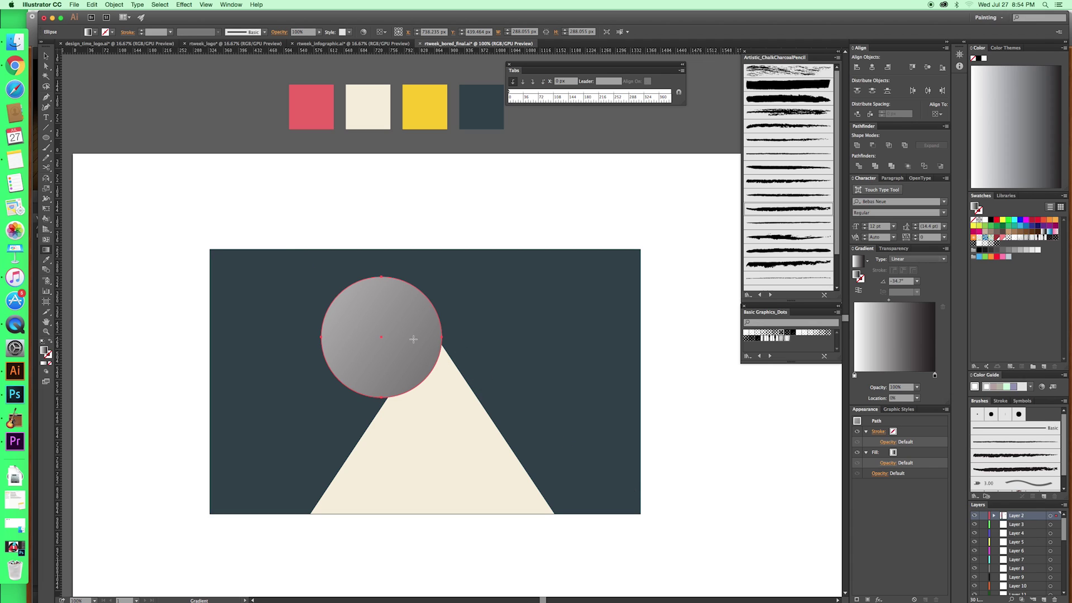
drag(343, 311, 421, 353)
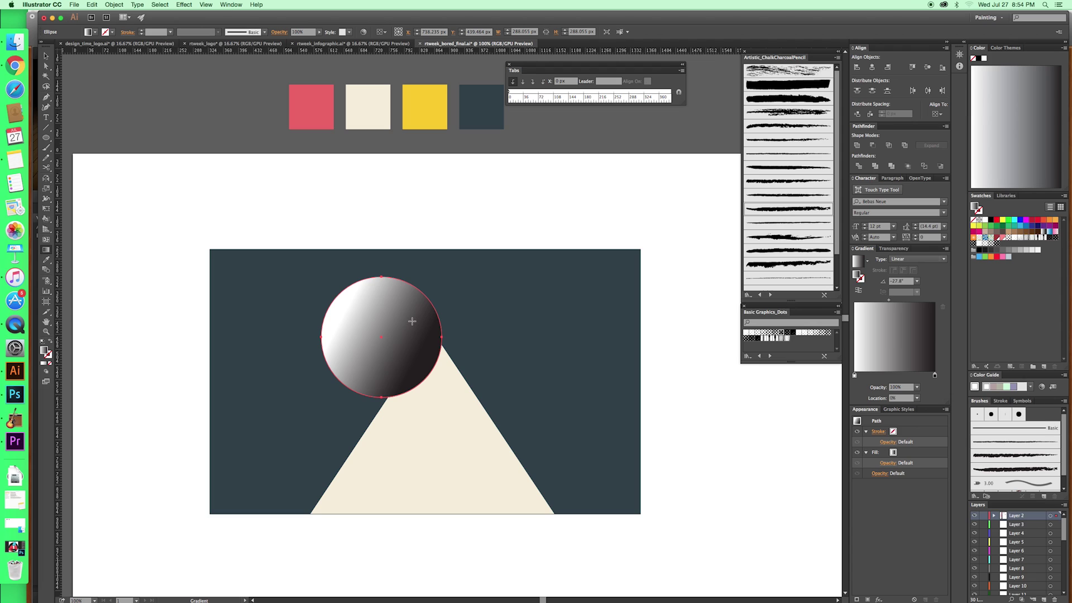
drag(308, 297, 409, 358)
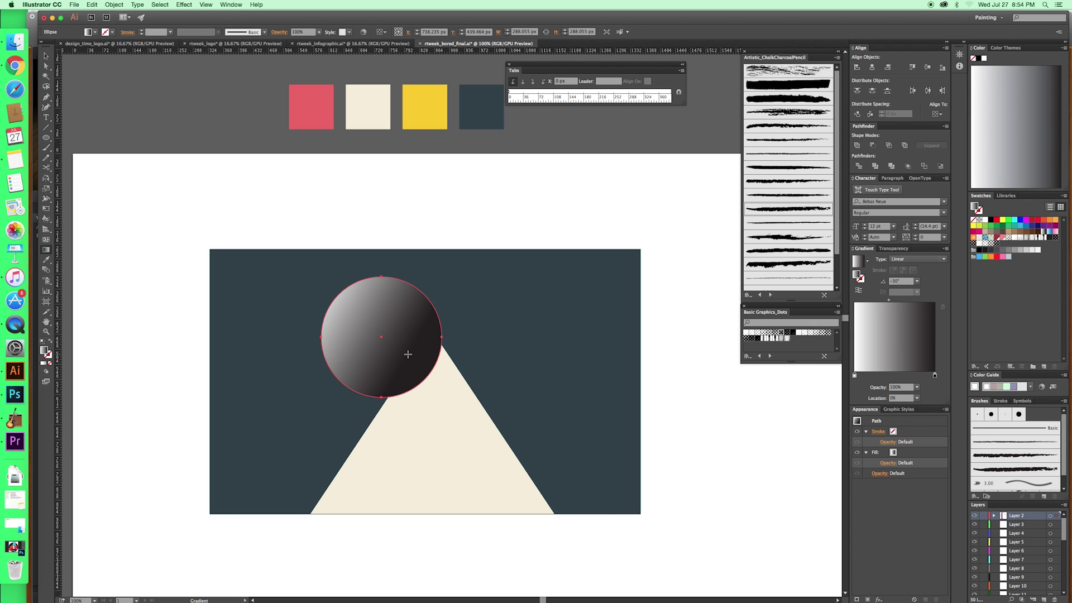
- Switch the circle's gradient to Radial, with the highlight at its upper-left
click(917, 259)
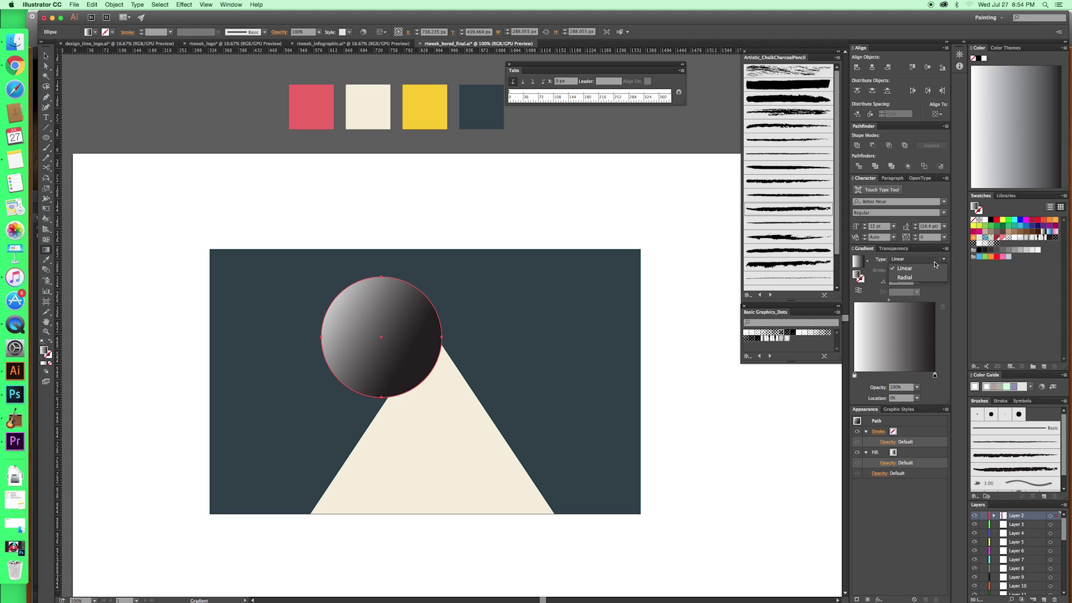
click(902, 269)
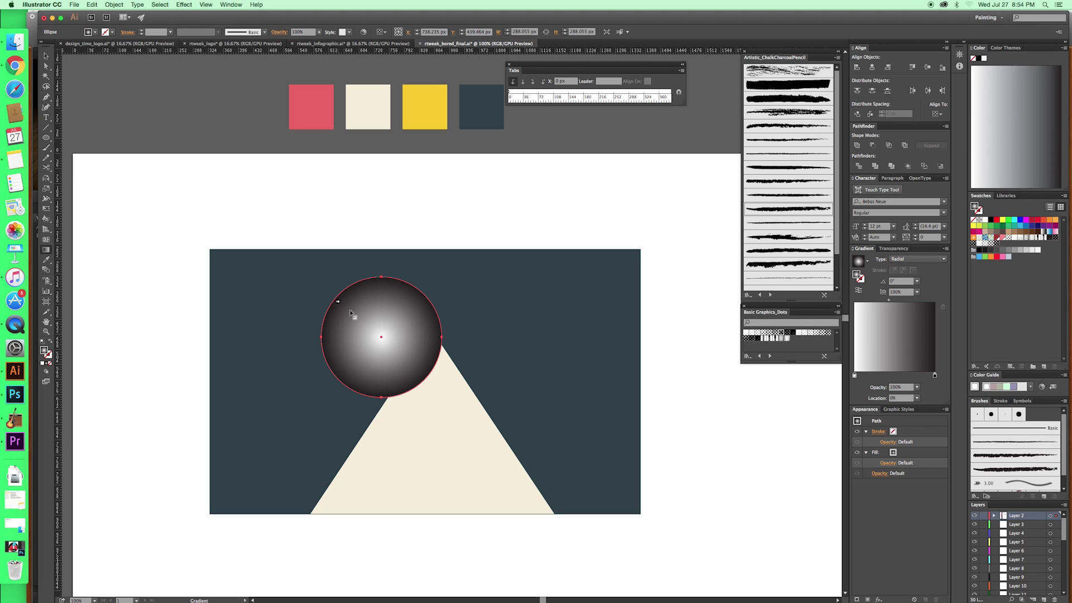
drag(334, 293, 415, 366)
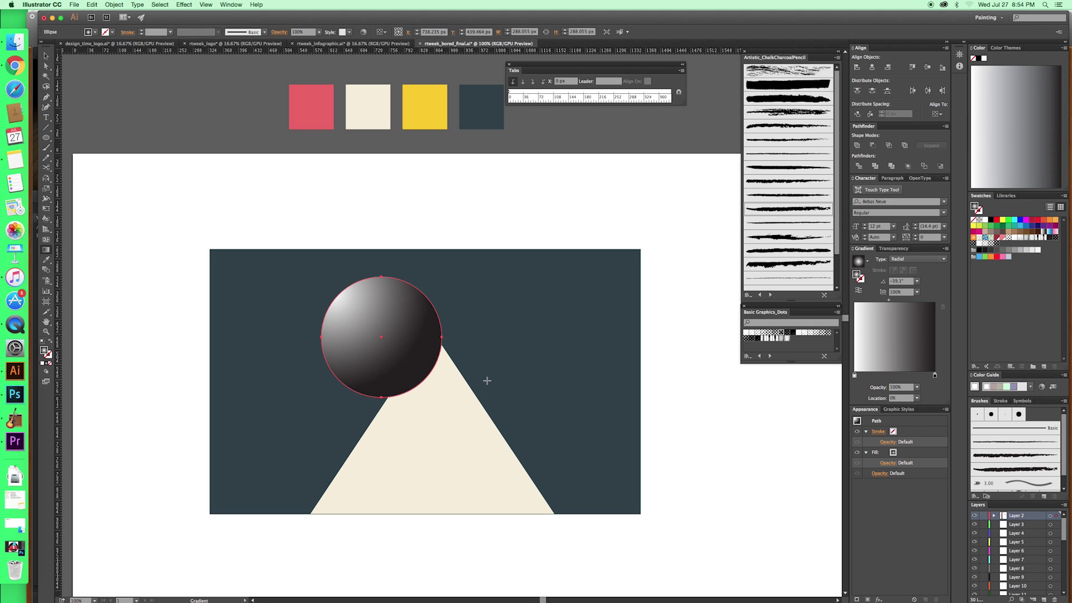
drag(330, 291, 411, 354)
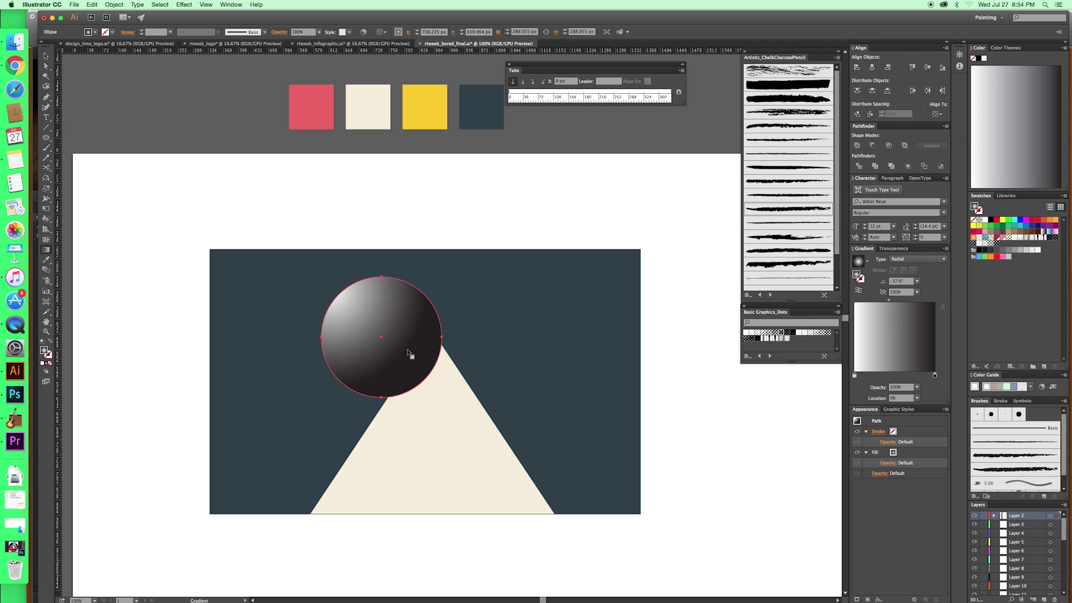
drag(343, 307, 435, 383)
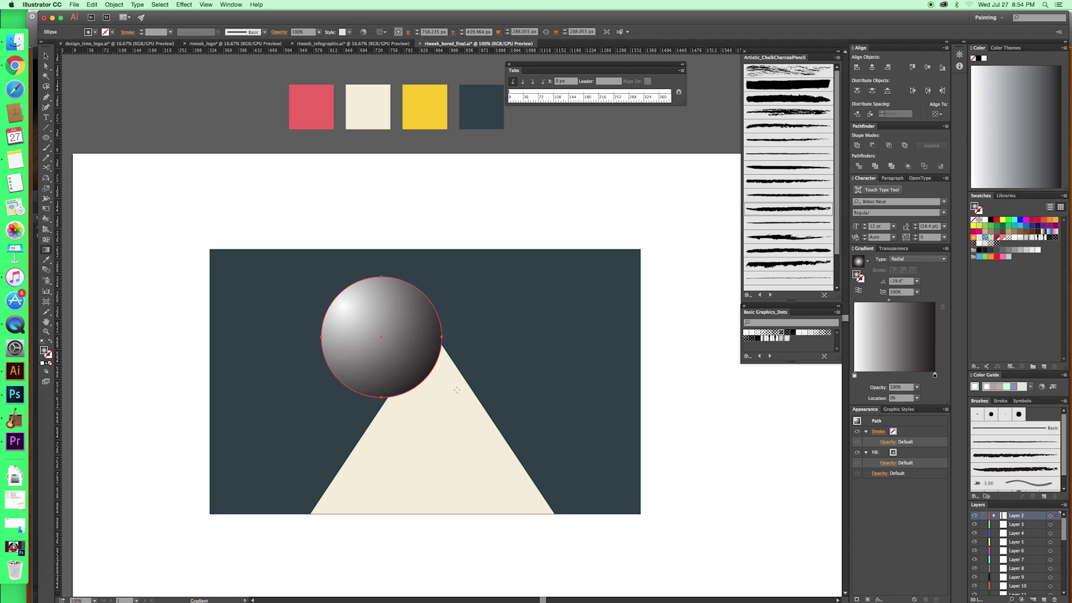
drag(384, 334, 423, 368)
drag(310, 272, 403, 341)
drag(329, 291, 411, 367)
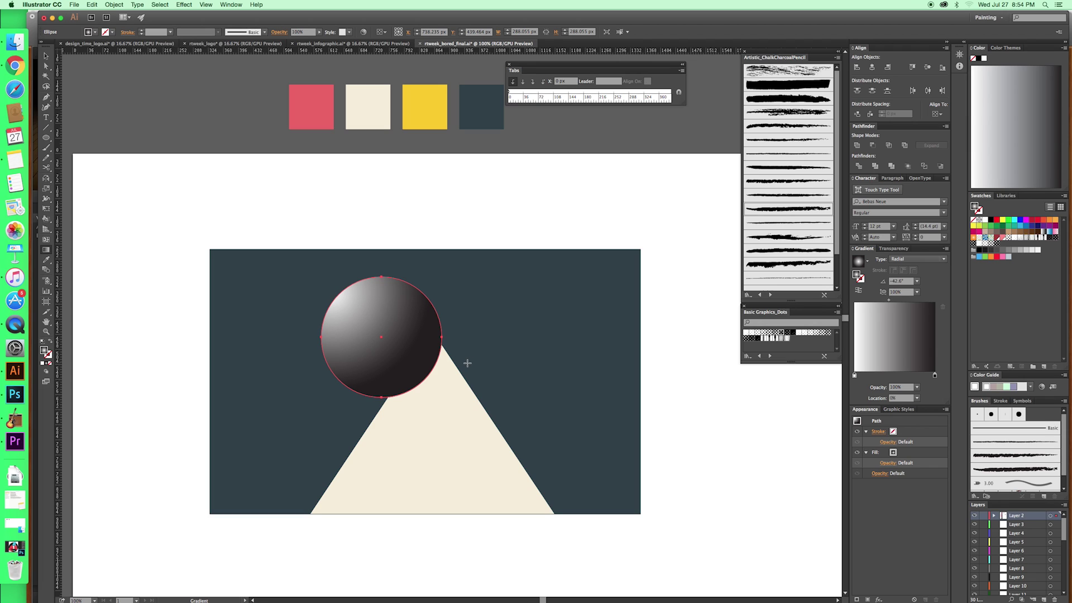
- Set the gradient's left stop to 0% opacity so the light end turns transparent
key(v)
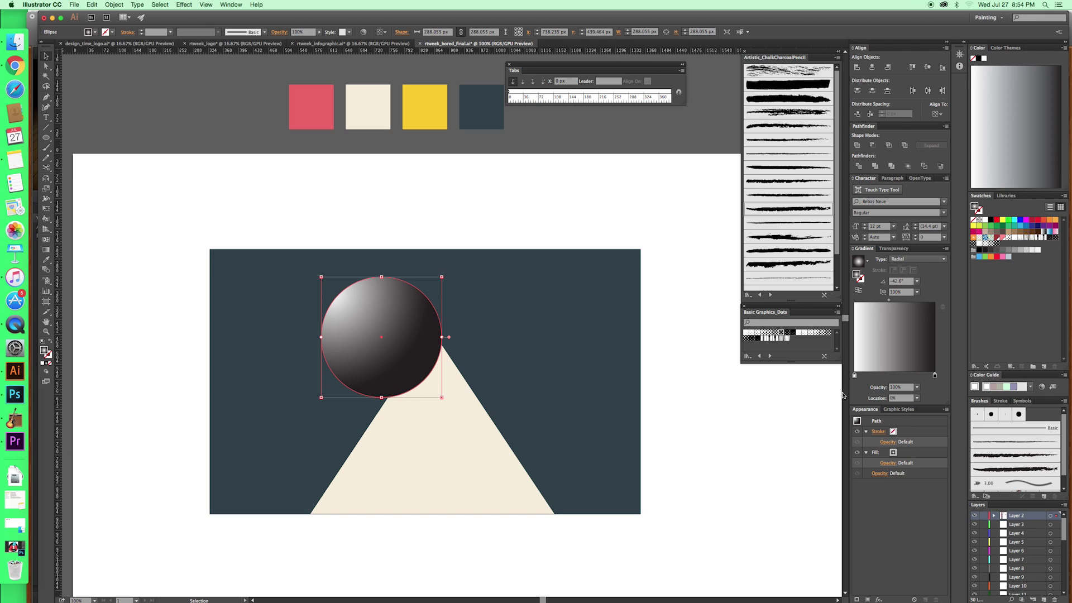
drag(854, 376, 854, 377)
double_click(892, 387)
text(0)
key(Return)
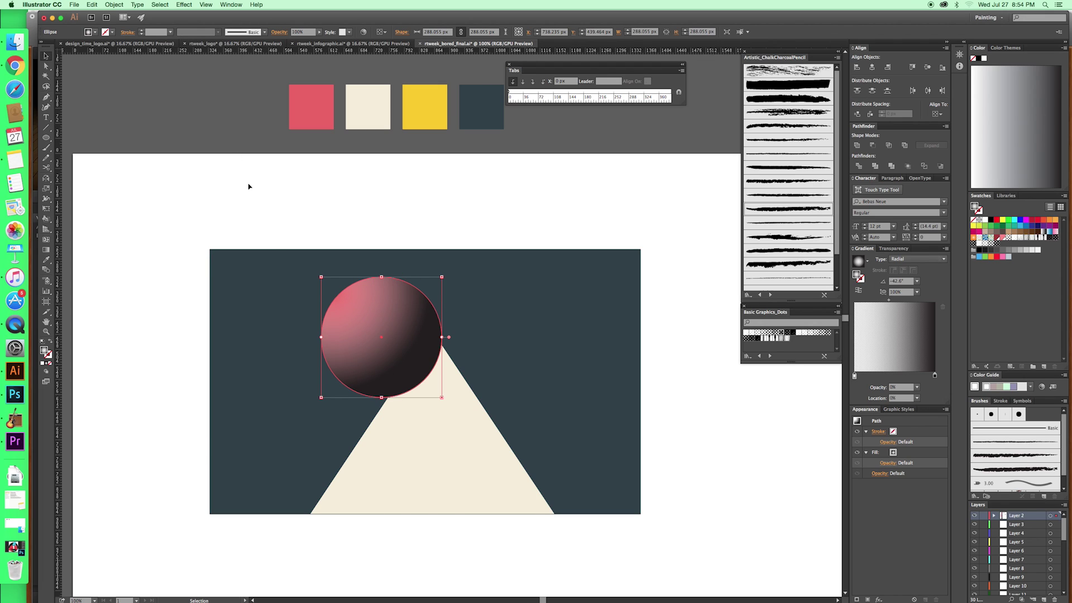
- Apply Effect > Texture > Grain to the circle: Stippled type, intensity 11, contrast 63
click(184, 5)
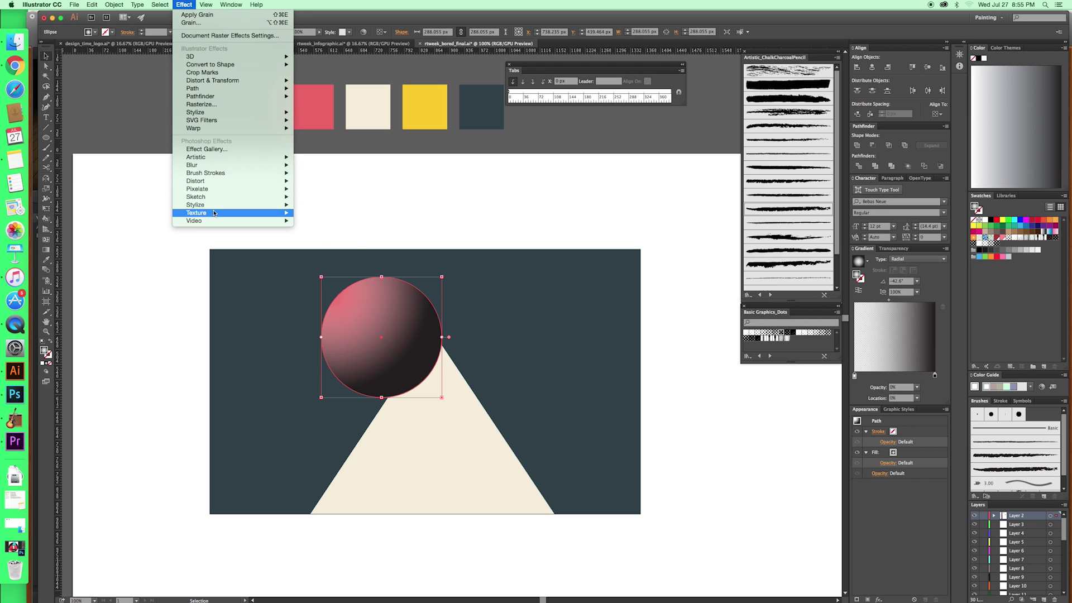
mouse_move(215, 212)
click(341, 222)
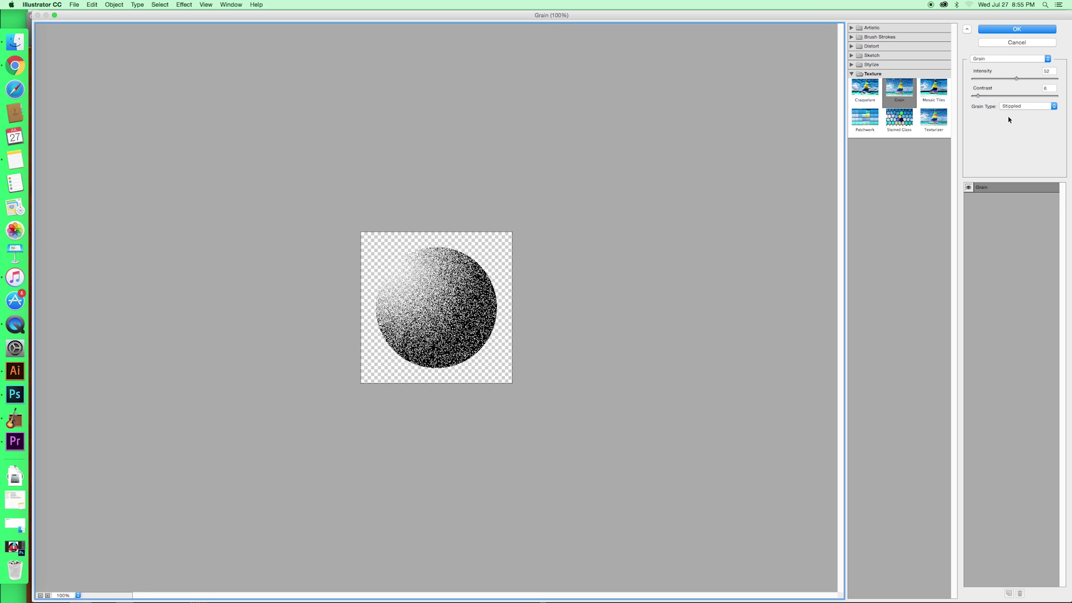
click(1039, 109)
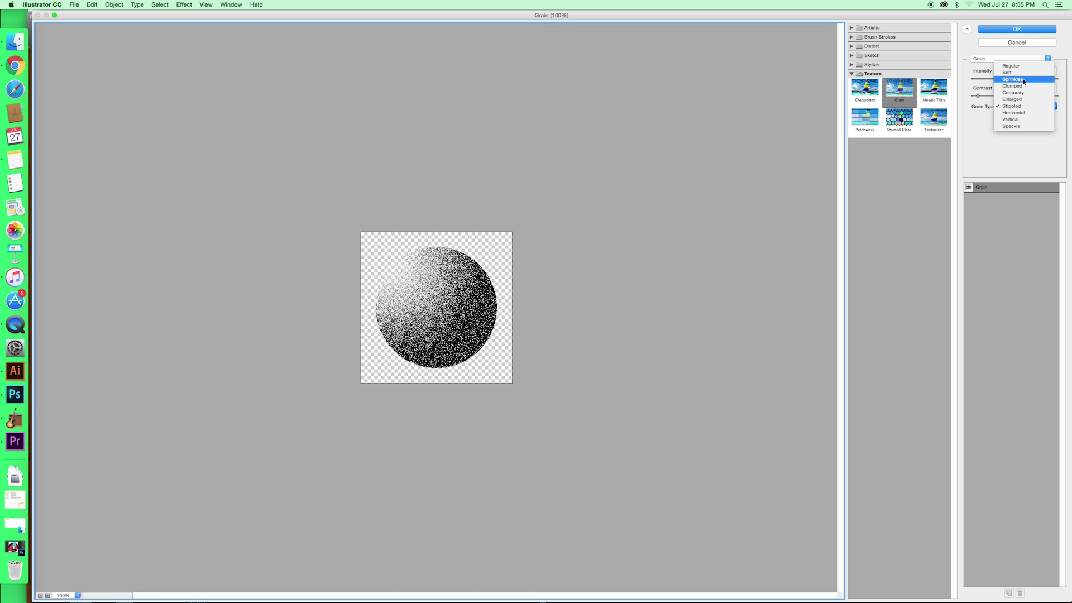
click(1024, 80)
click(1050, 106)
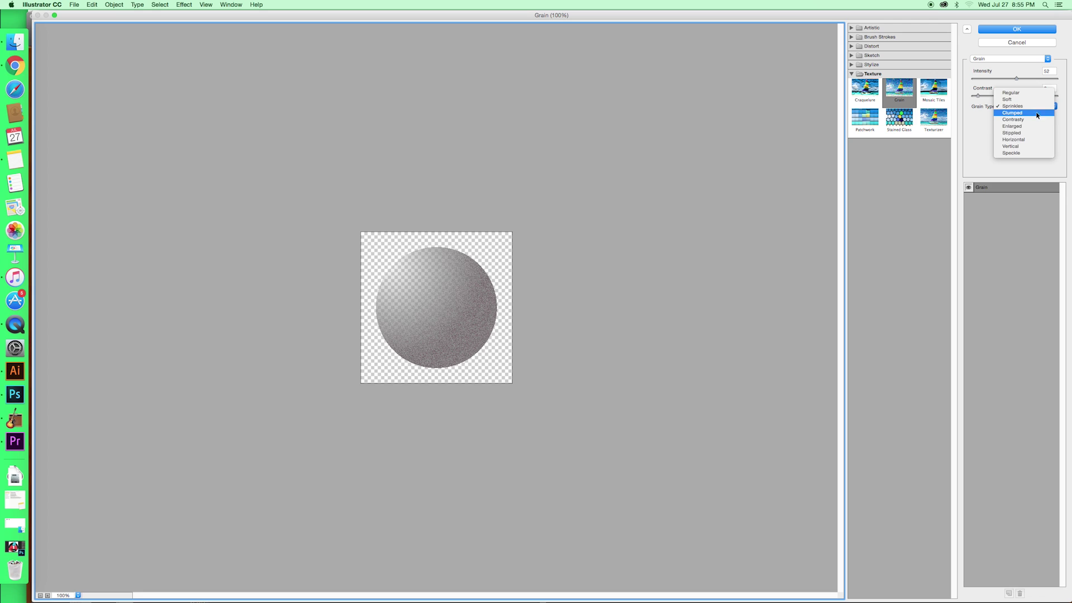
click(1030, 136)
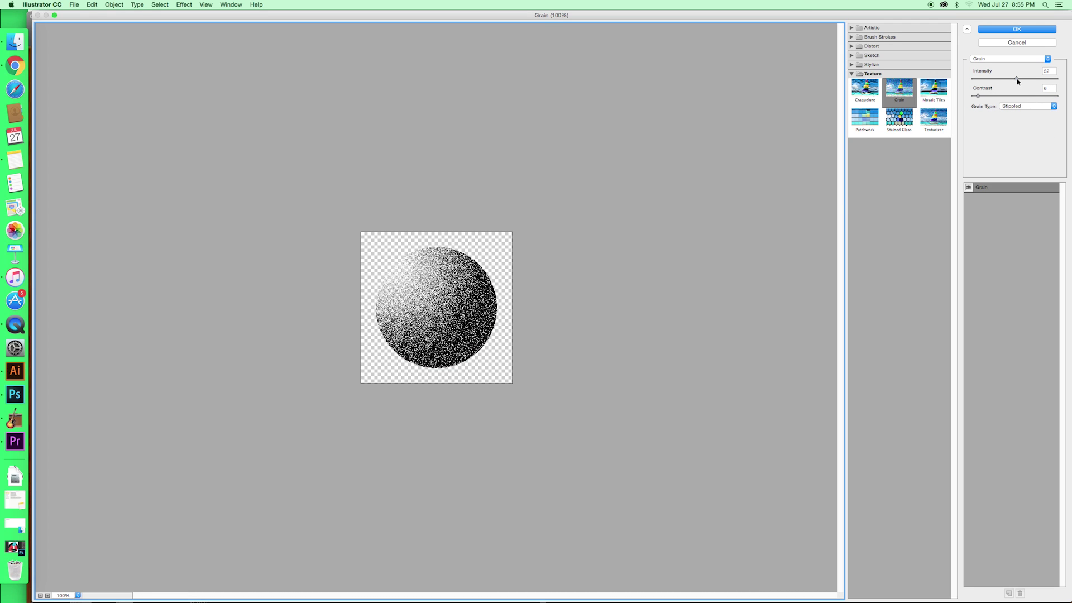
mouse_move(1016, 79)
mouse_down()
mouse_move(1036, 79)
mouse_move(992, 79)
mouse_move(1028, 96)
mouse_move(1006, 96)
mouse_move(1031, 96)
mouse_move(1006, 79)
mouse_move(981, 84)
mouse_move(1025, 96)
mouse_up()
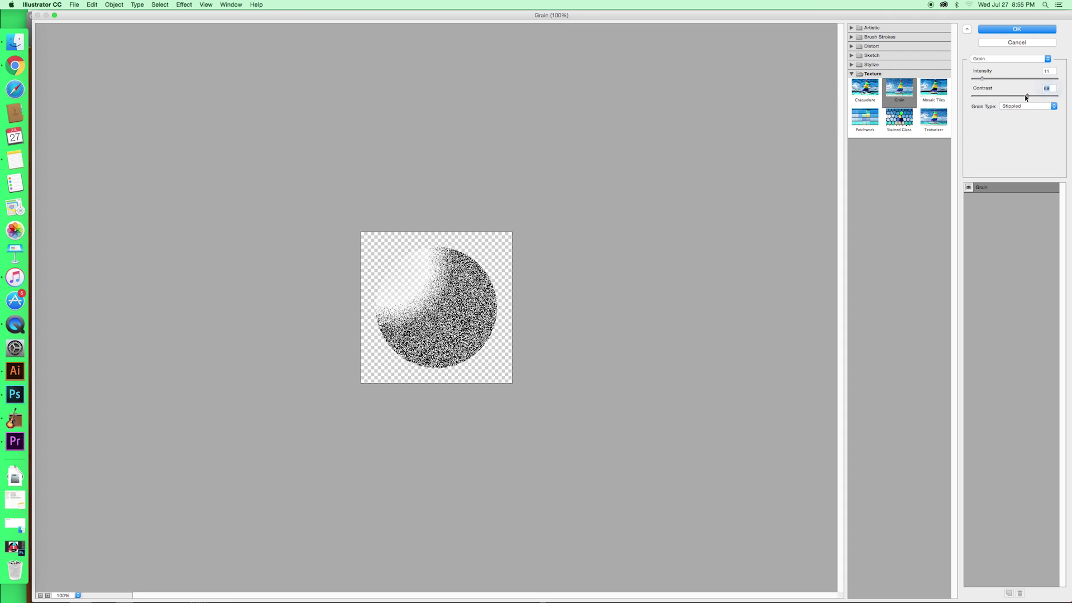
click(1016, 30)
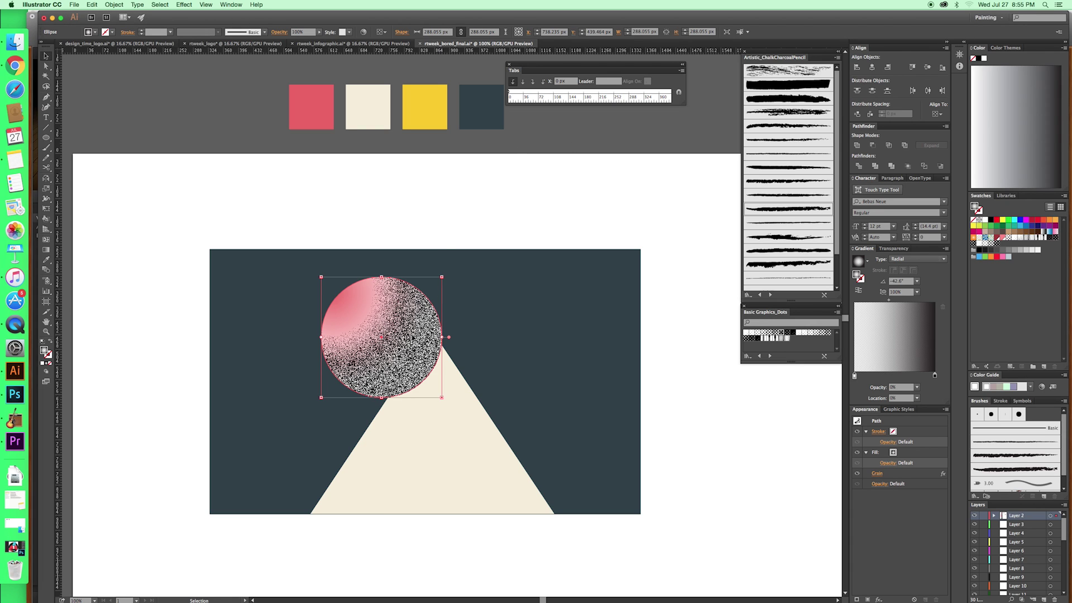
- Set the grain-textured circle's opacity to 20%
click(506, 155)
scroll(527, 189, down, 2)
scroll(527, 189, left, 2)
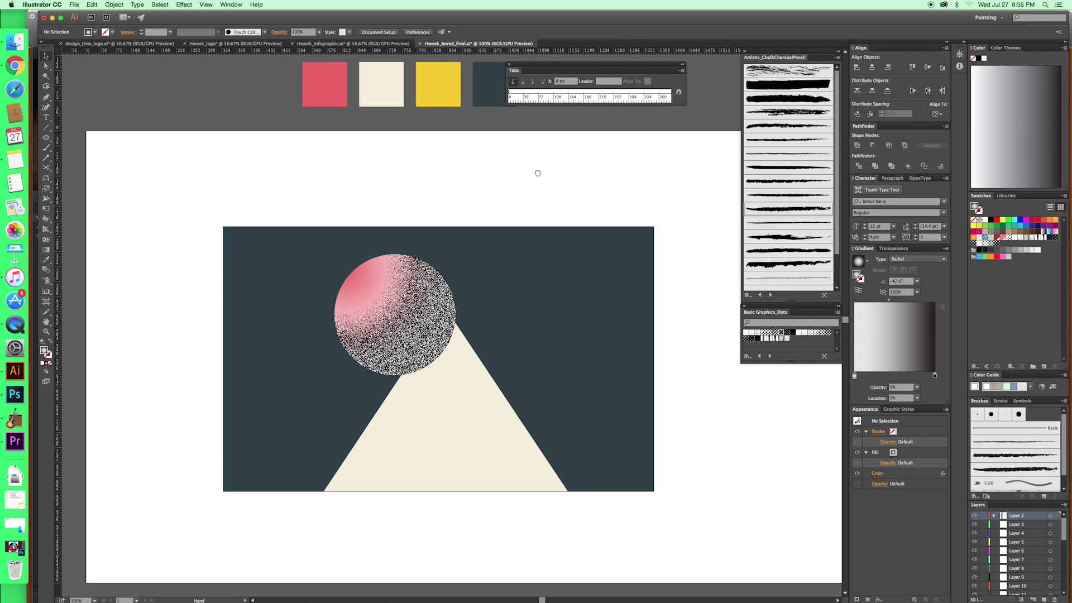
click(450, 316)
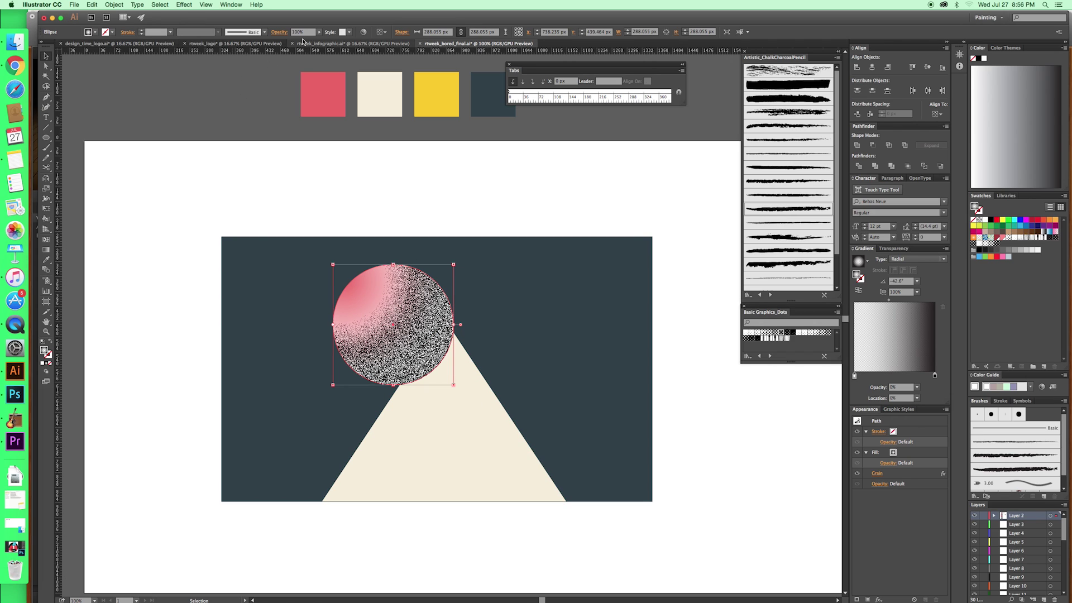
click(303, 32)
text(0%)
key(Return)
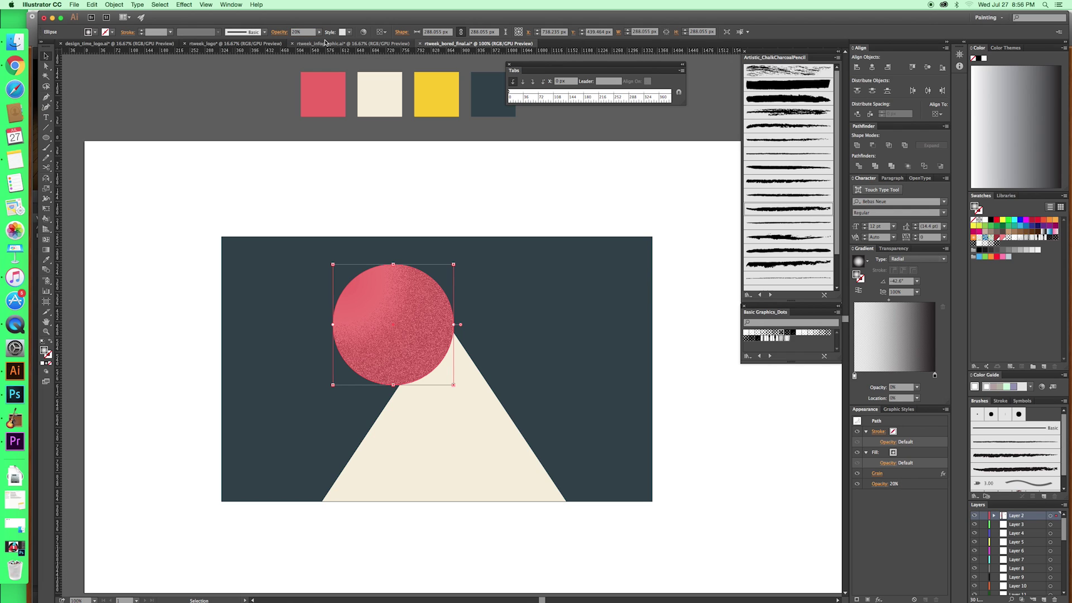
- Zoom and pan to review the softened circle, then select the triangle
click(479, 199)
mouse_move(479, 198)
mouse_down()
mouse_move(459, 183)
mouse_move(471, 192)
mouse_up()
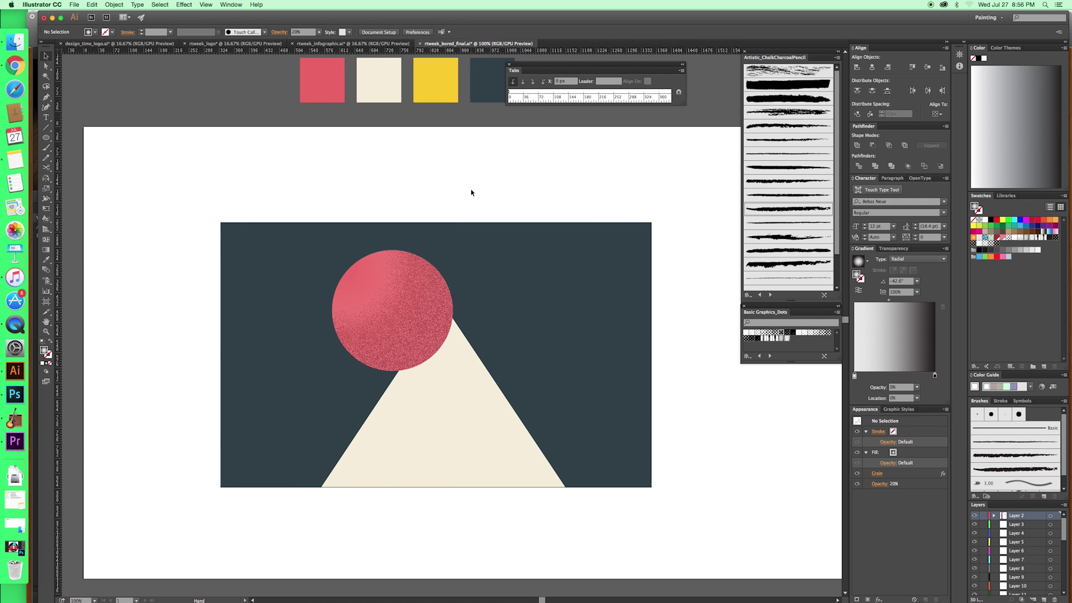
key(super+minus)
key(super+minus)
key(super+plus)
key(super+plus)
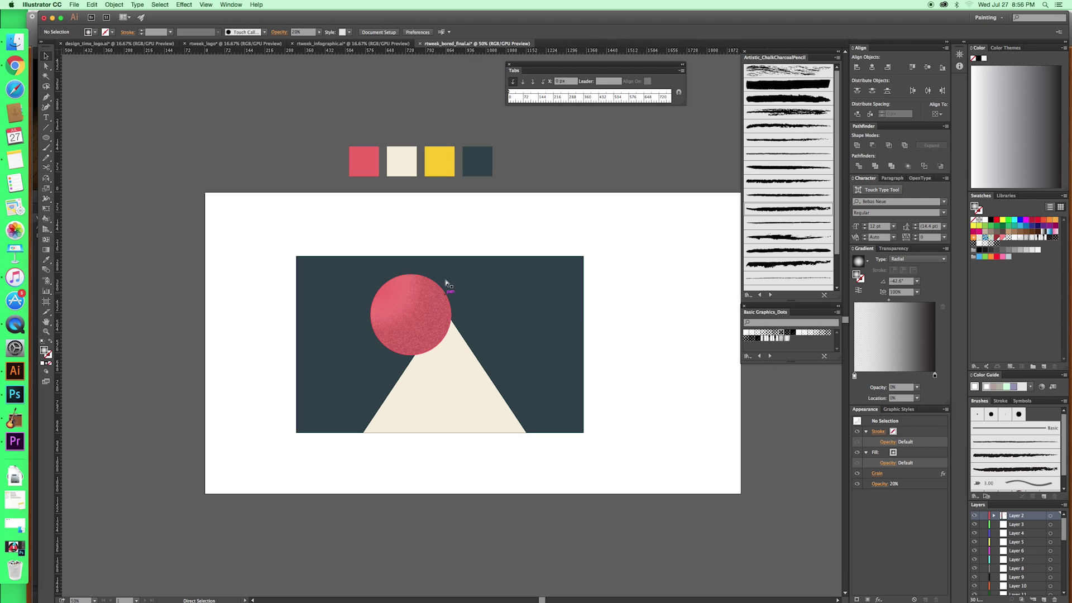
key(super+plus)
scroll(499, 251, down, 1)
key(super+minus)
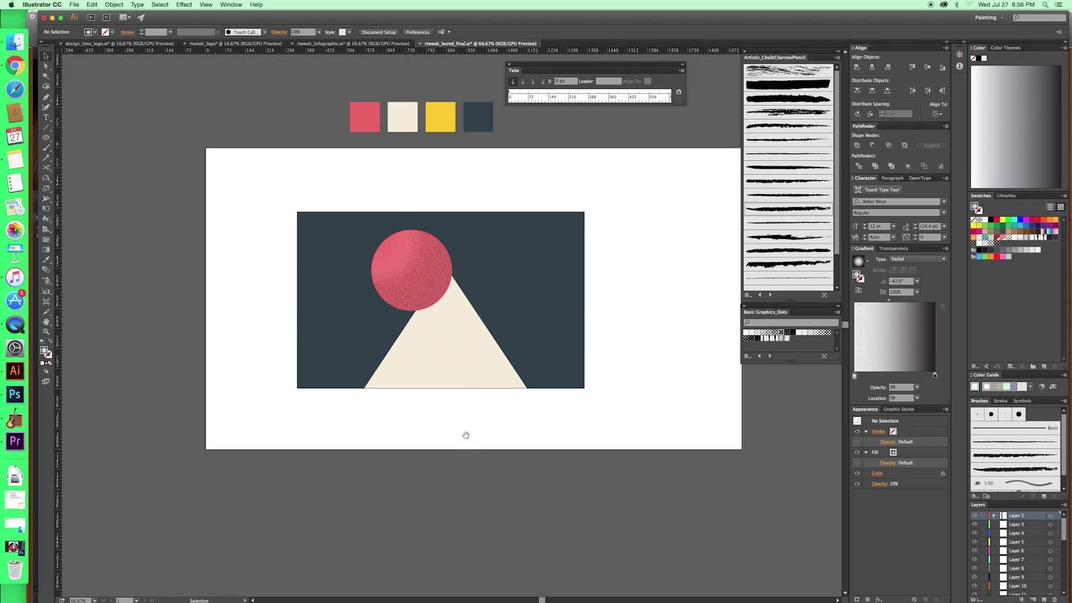
drag(464, 433, 471, 476)
key(super+plus)
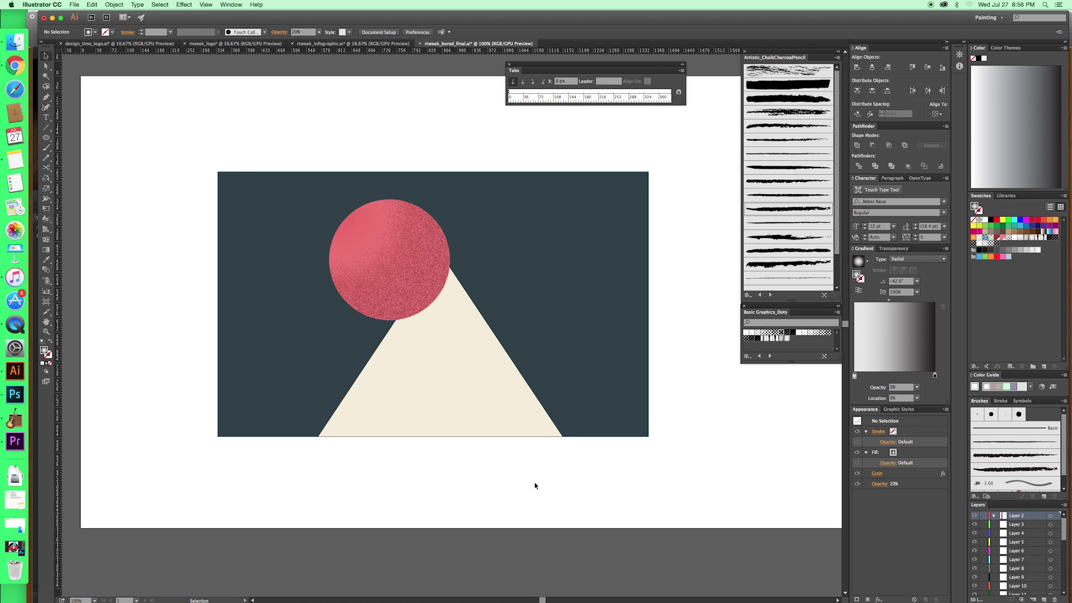
click(474, 376)
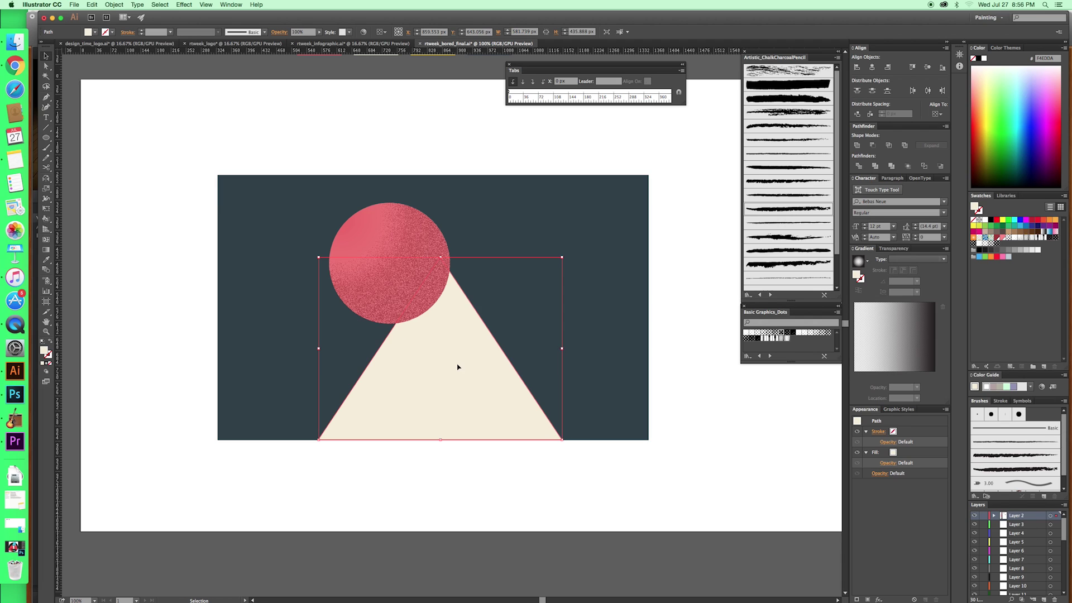
- Apply a linear gradient fill to the triangle
key(a)
key(v)
key(period)
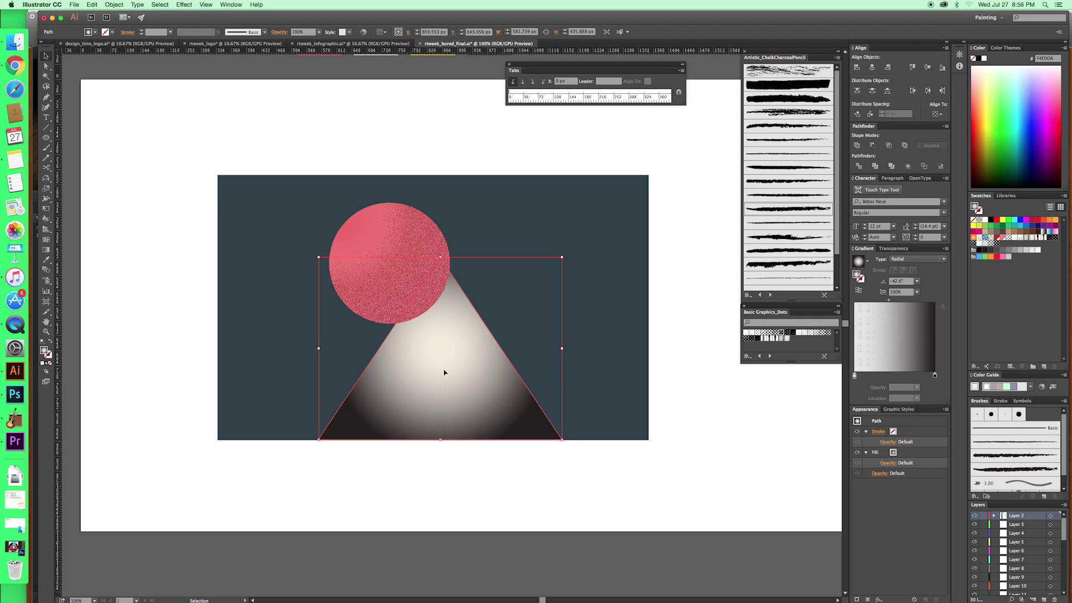
click(917, 259)
click(904, 267)
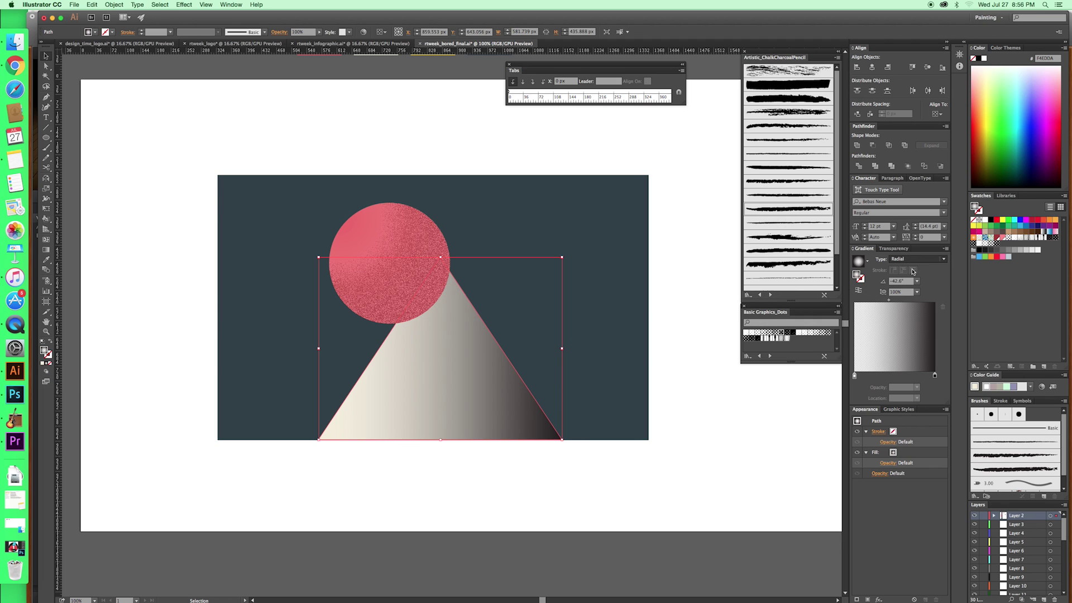
- Angle the triangle's gradient from upper-left to lower-right and shift its midpoint lighter
key(g)
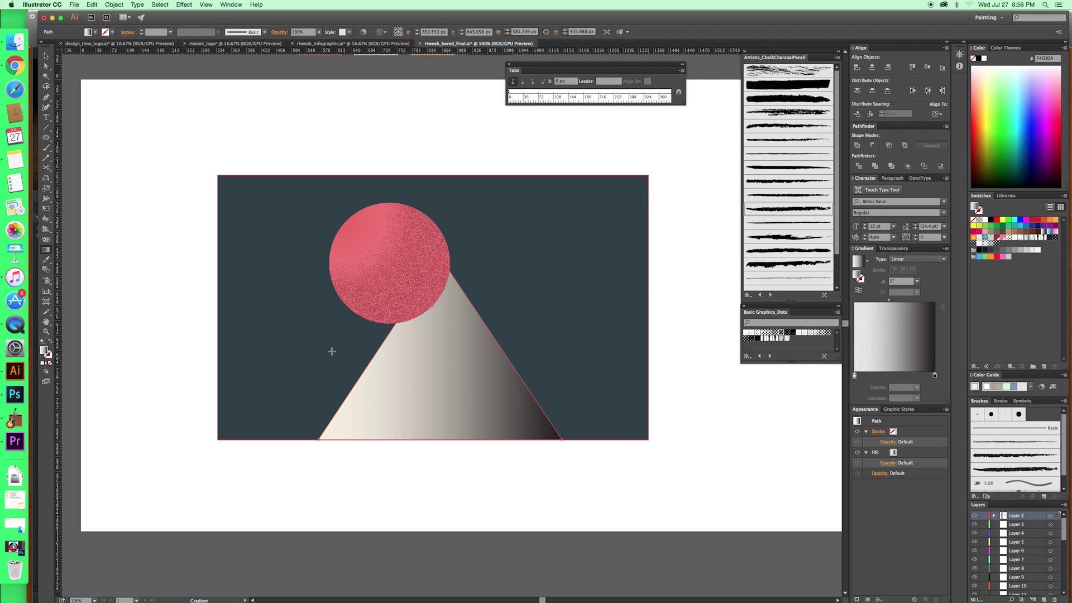
drag(372, 344, 433, 409)
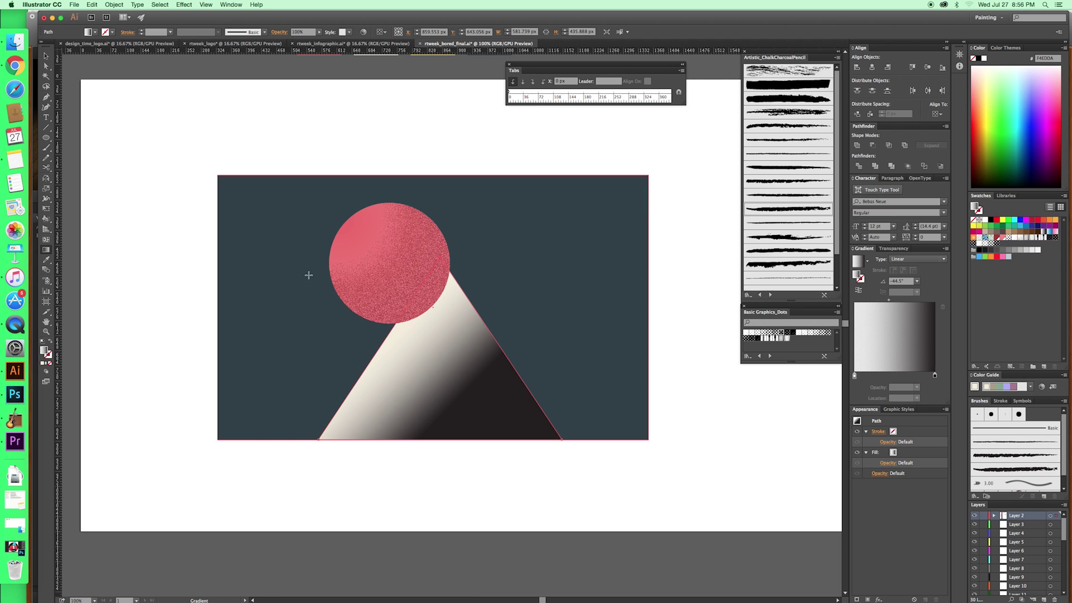
mouse_move(309, 278)
mouse_down()
mouse_move(431, 394)
mouse_move(497, 422)
mouse_up()
drag(313, 280, 457, 409)
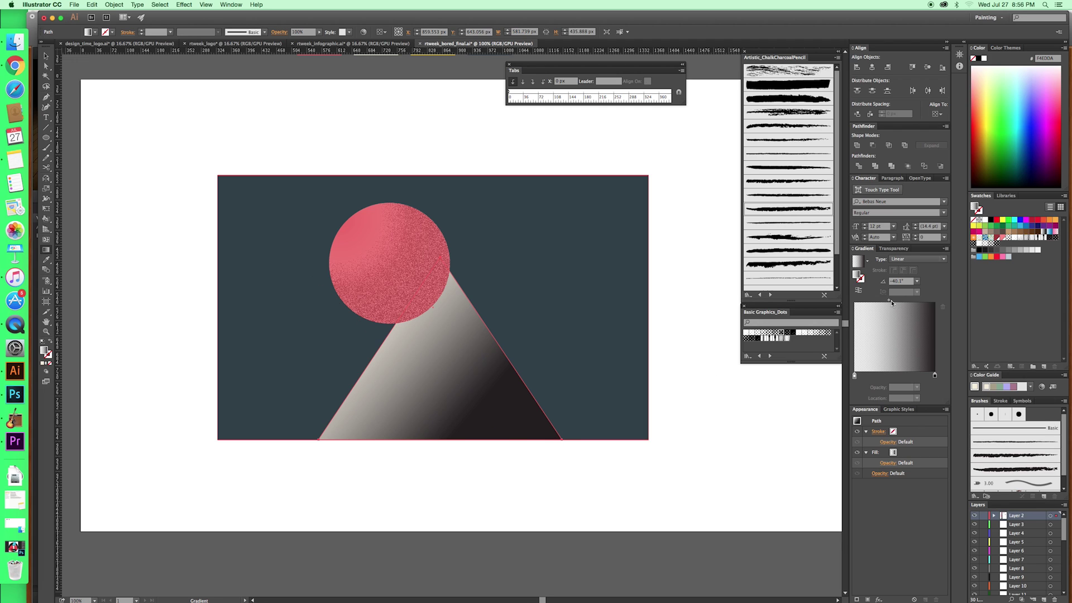
drag(891, 302, 883, 301)
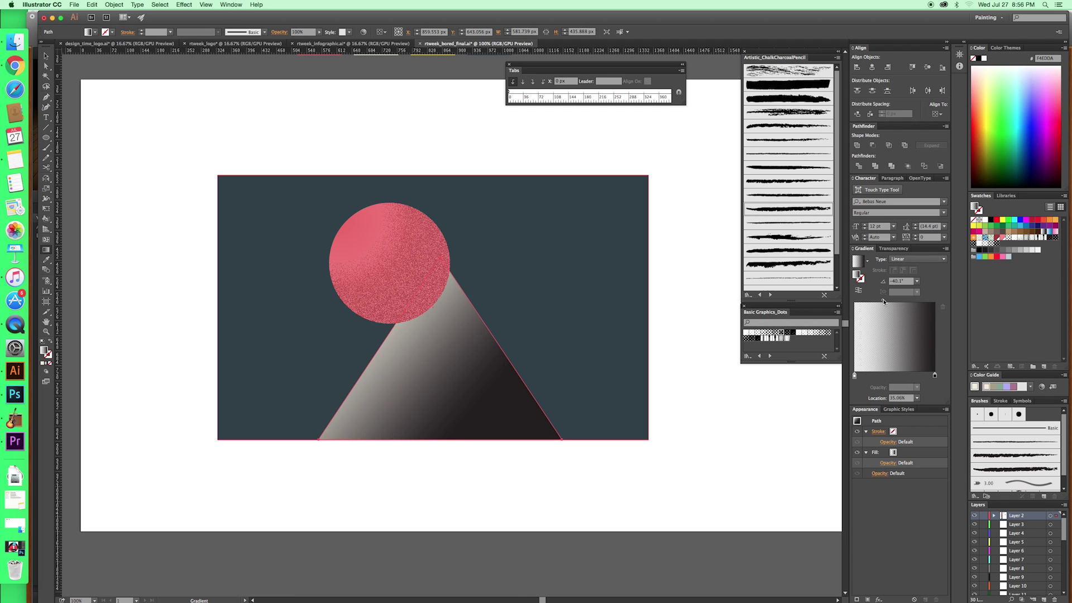
- Apply a Stippled Grain effect with raised intensity to the triangle
click(187, 4)
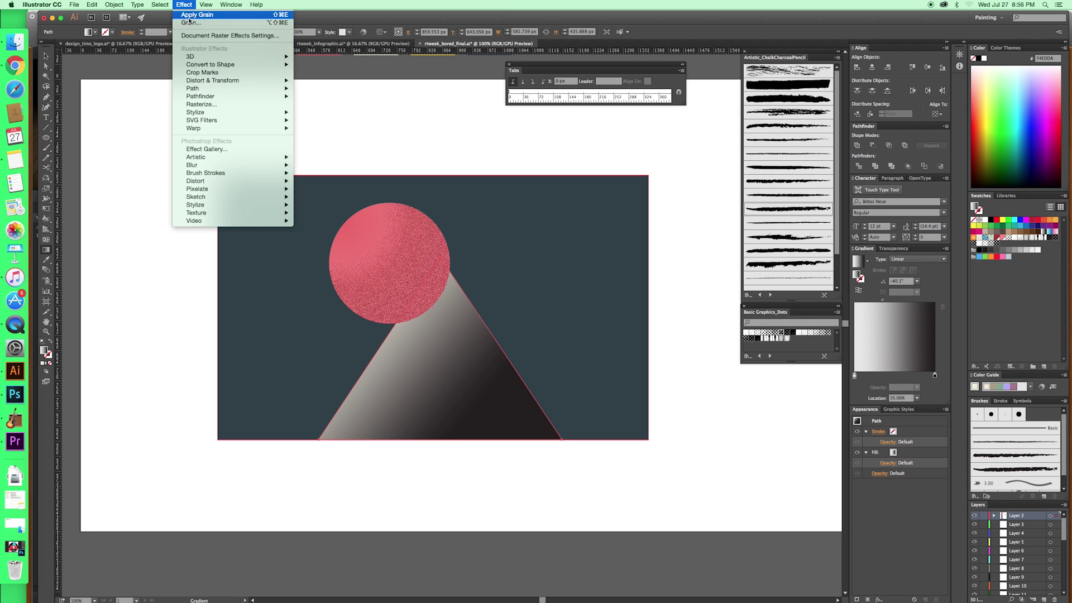
mouse_move(232, 216)
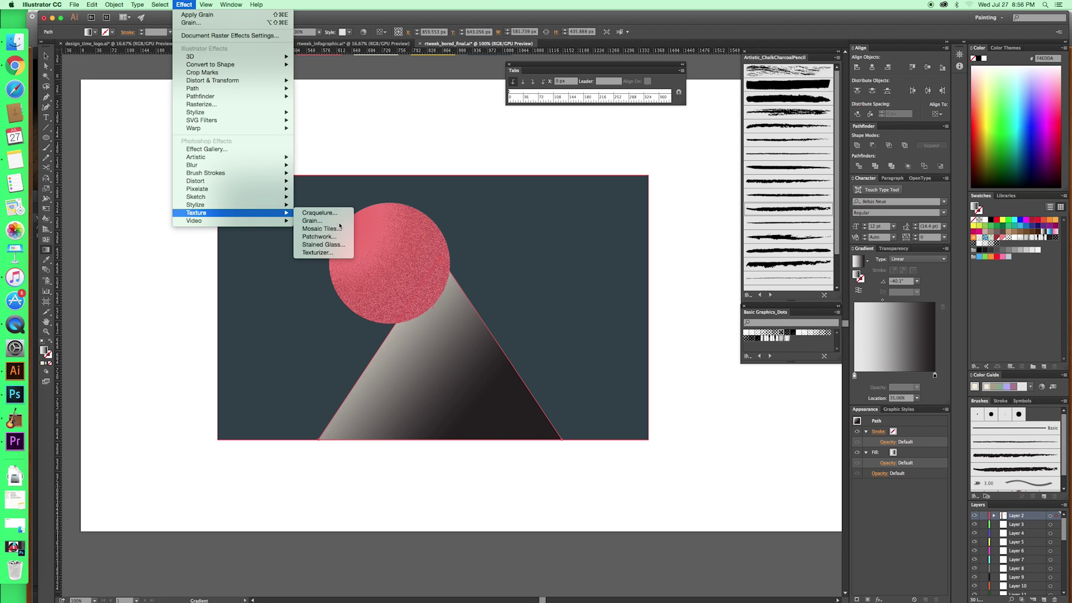
click(324, 221)
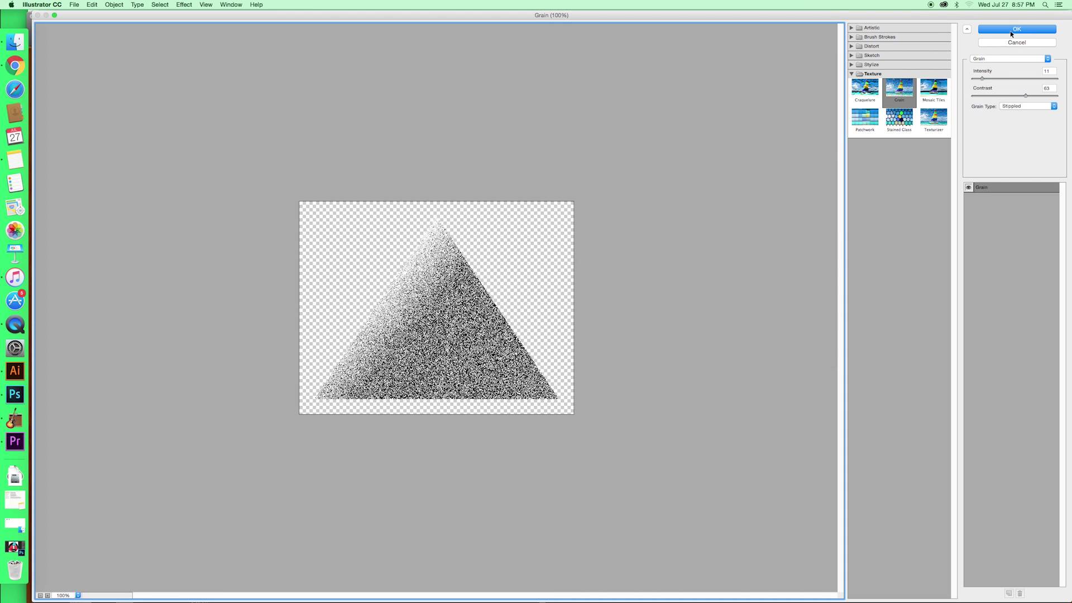
mouse_move(982, 79)
mouse_down()
mouse_move(1000, 97)
mouse_move(1026, 96)
mouse_move(992, 78)
mouse_move(1008, 78)
mouse_move(988, 80)
mouse_up()
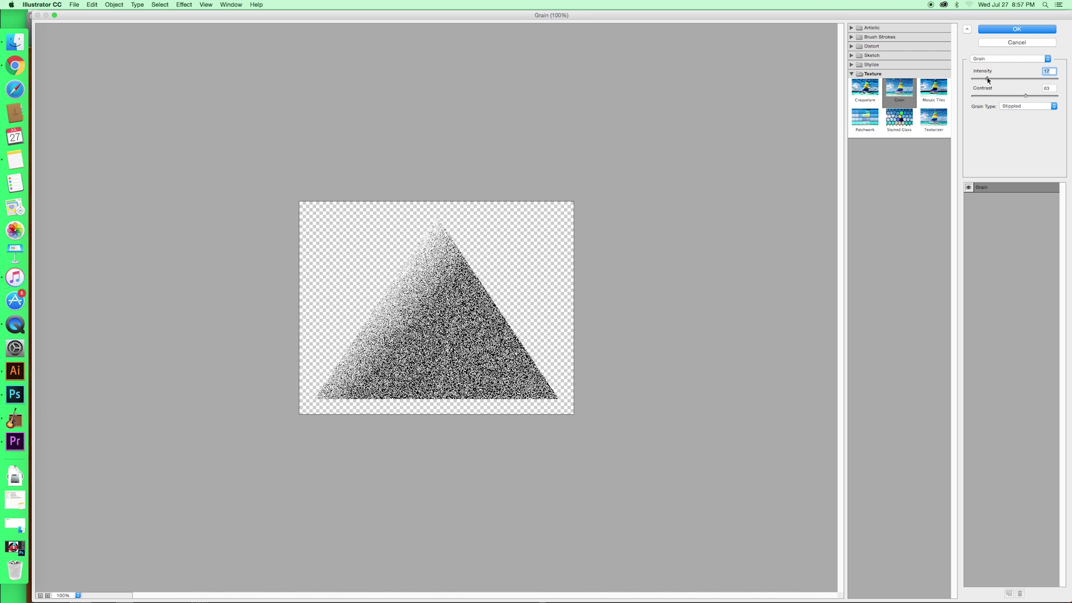
click(1005, 29)
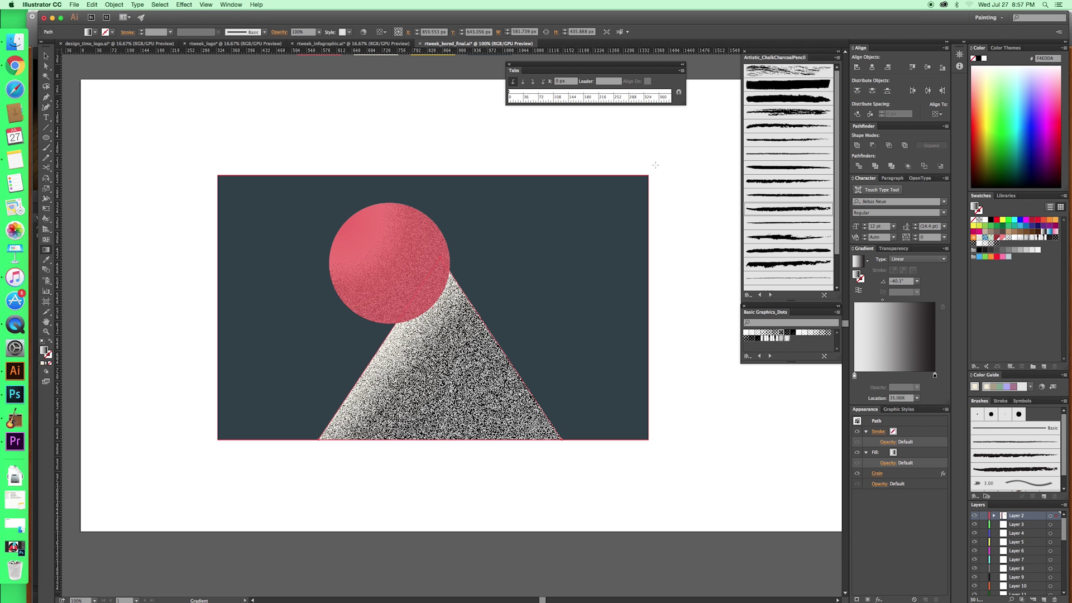
- Set the triangle's opacity to 30%
click(297, 32)
text(20)
key(Return)
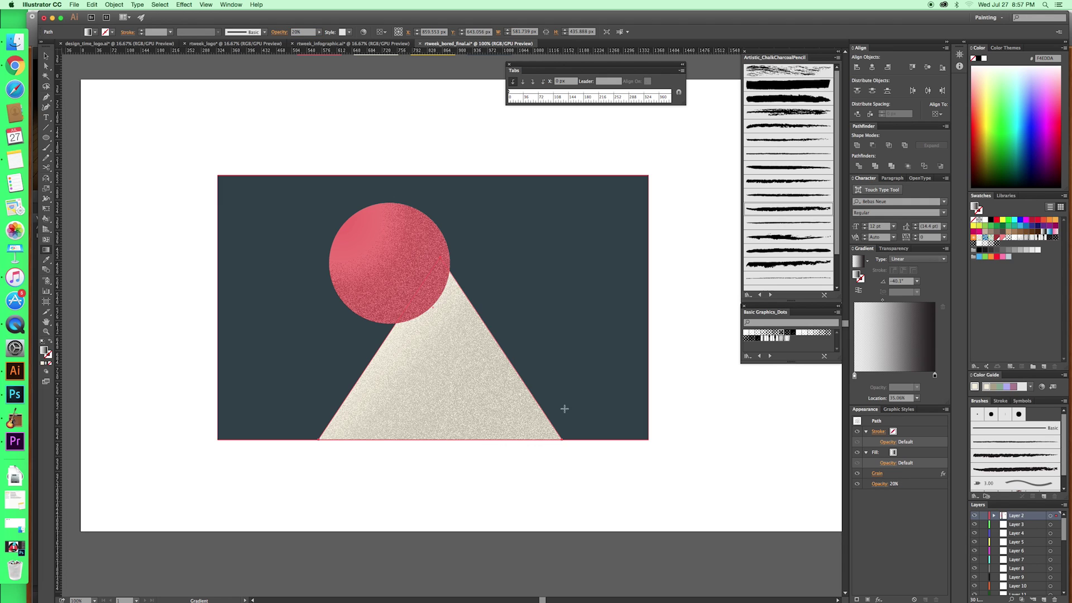
key(v)
click(557, 535)
click(477, 373)
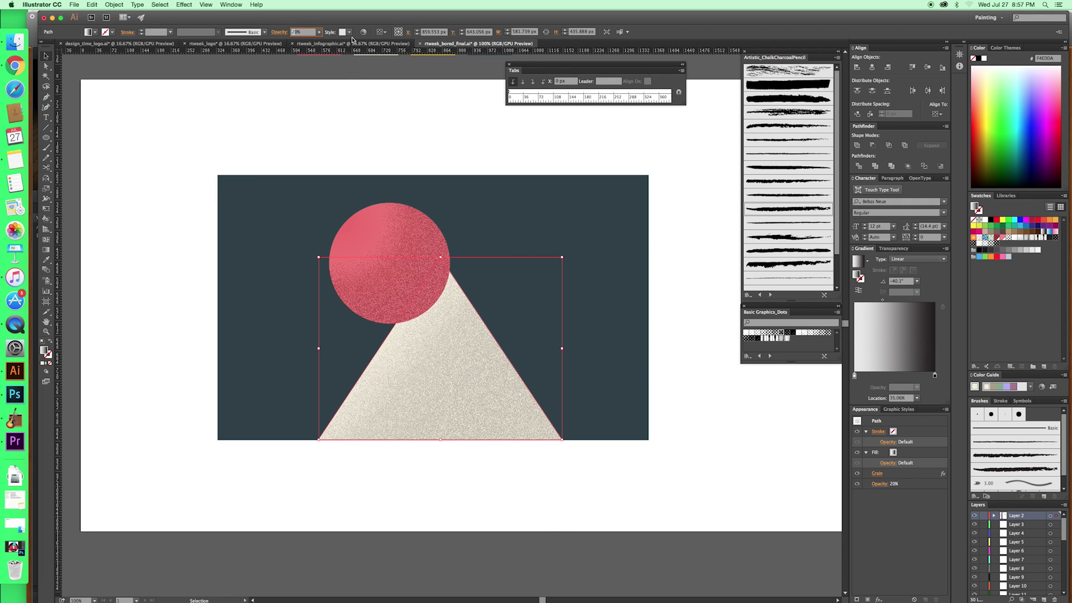
text(30)
key(Return)
click(509, 481)
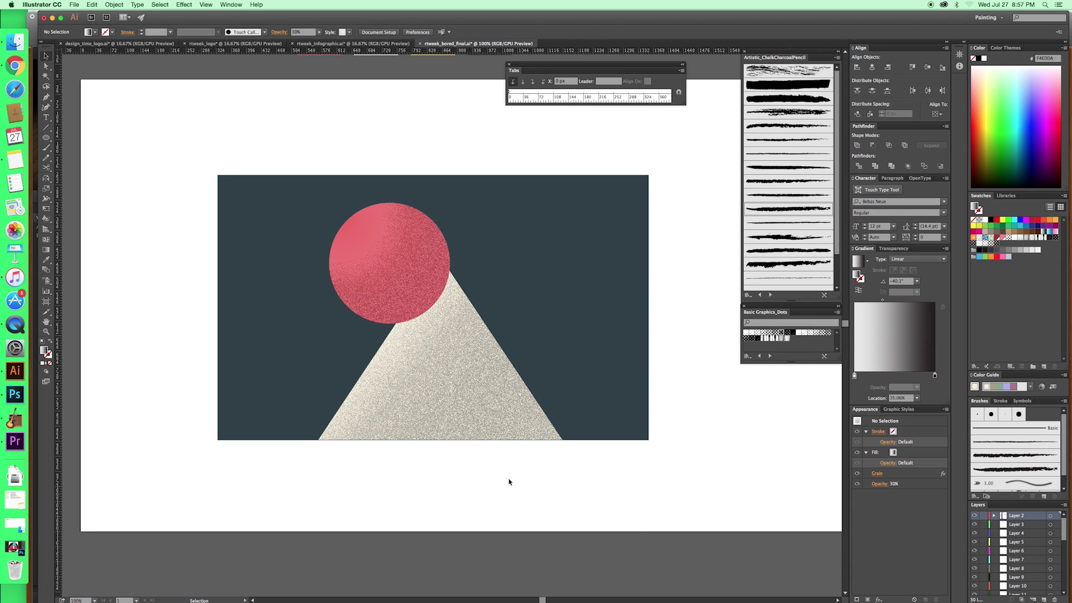
- Move the triangle's gradient midpoint toward centre and set its dark stop to 50% opacity
click(498, 418)
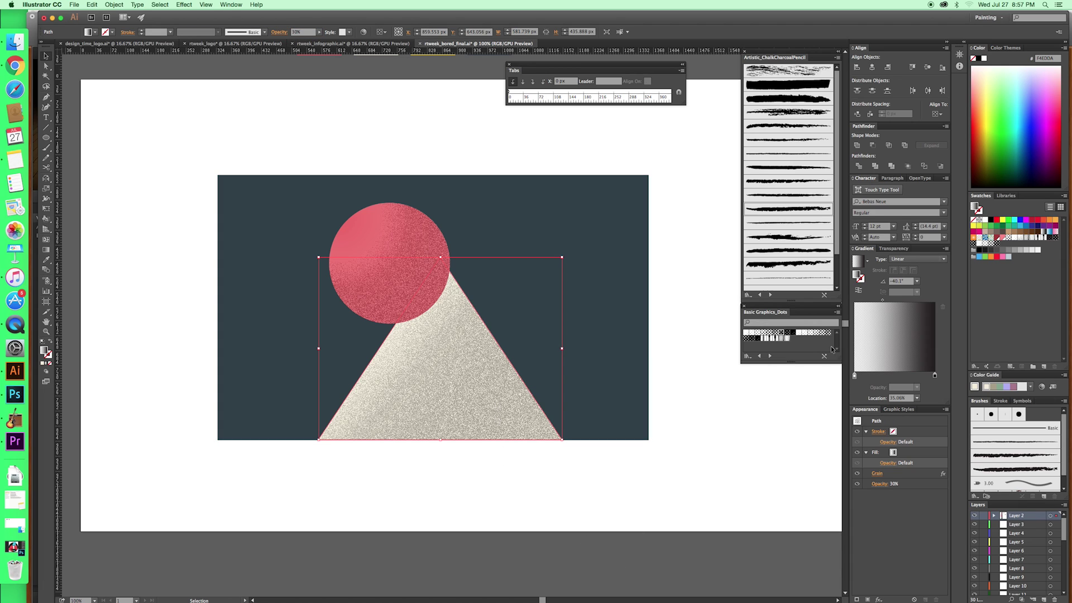
drag(883, 300, 895, 302)
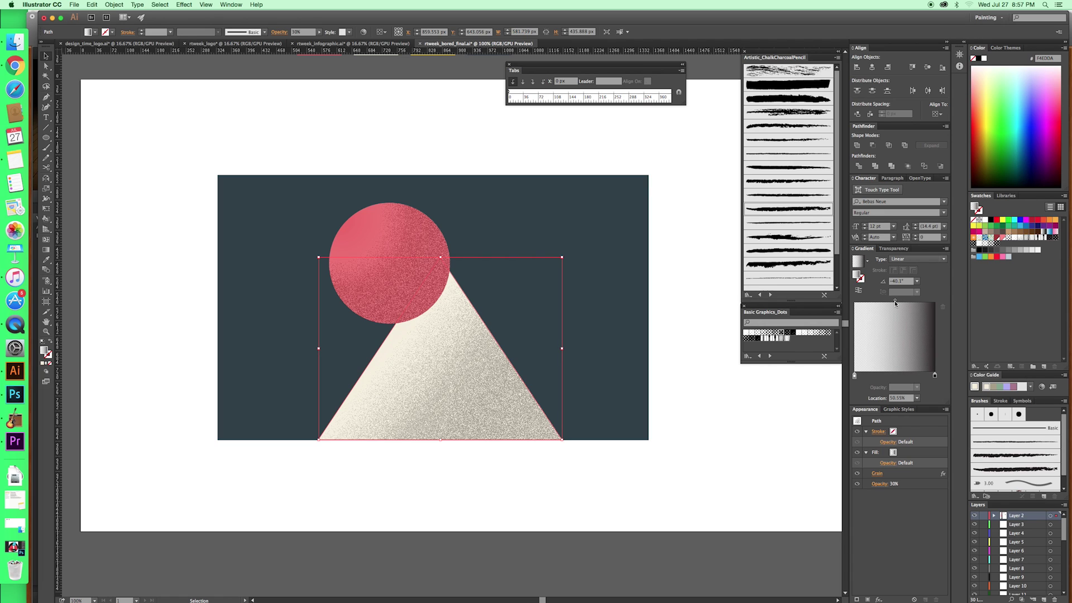
click(934, 375)
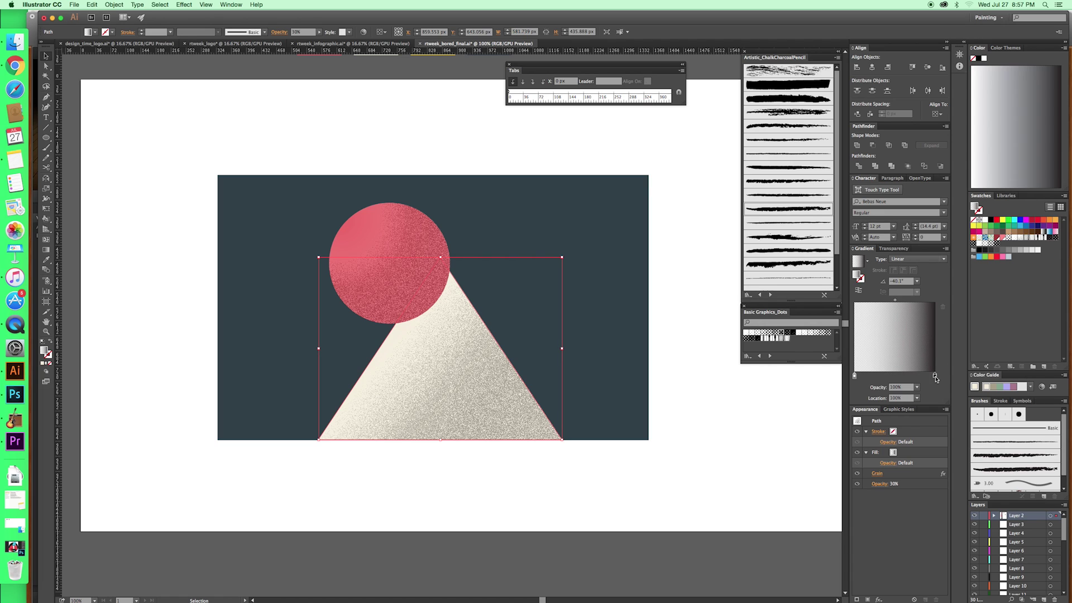
click(895, 388)
text(50)
key(Return)
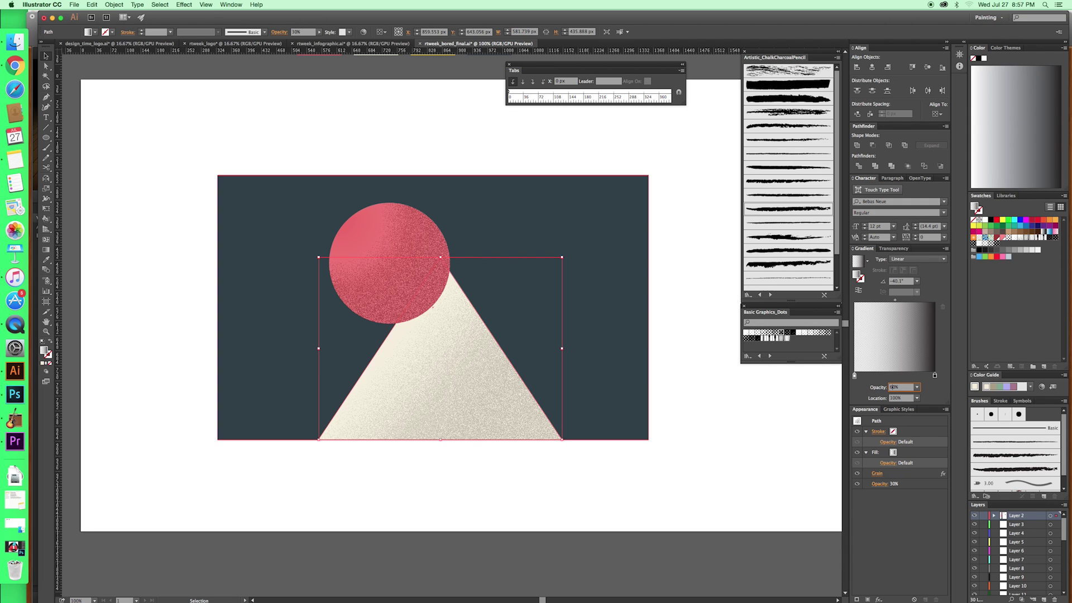
click(597, 578)
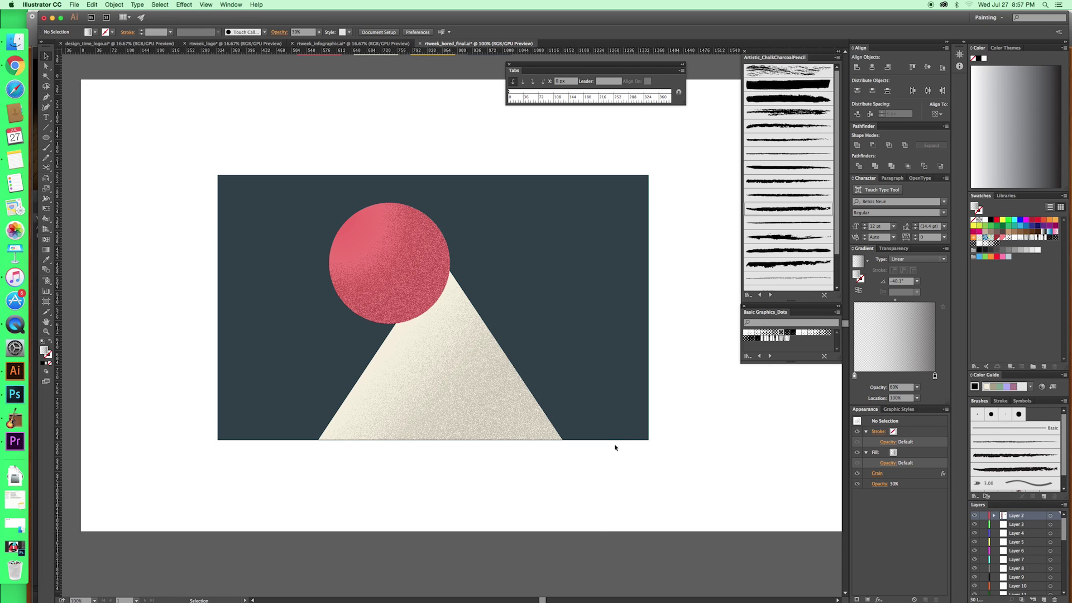
- Copy the sun's radial gradient onto the background rectangle with the Eyedropper
click(607, 351)
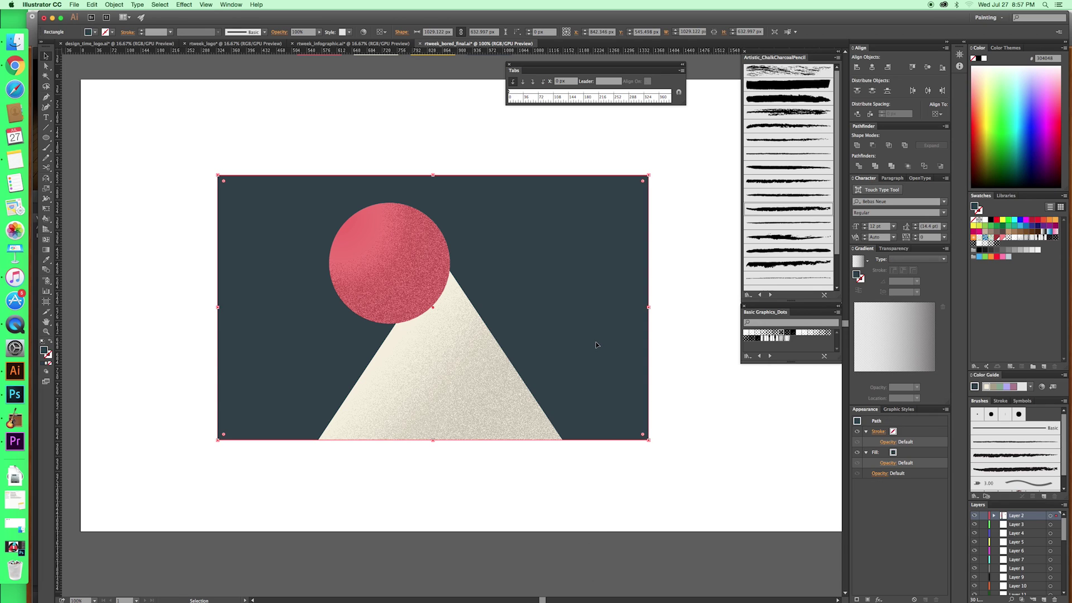
key(a)
key(v)
click(646, 528)
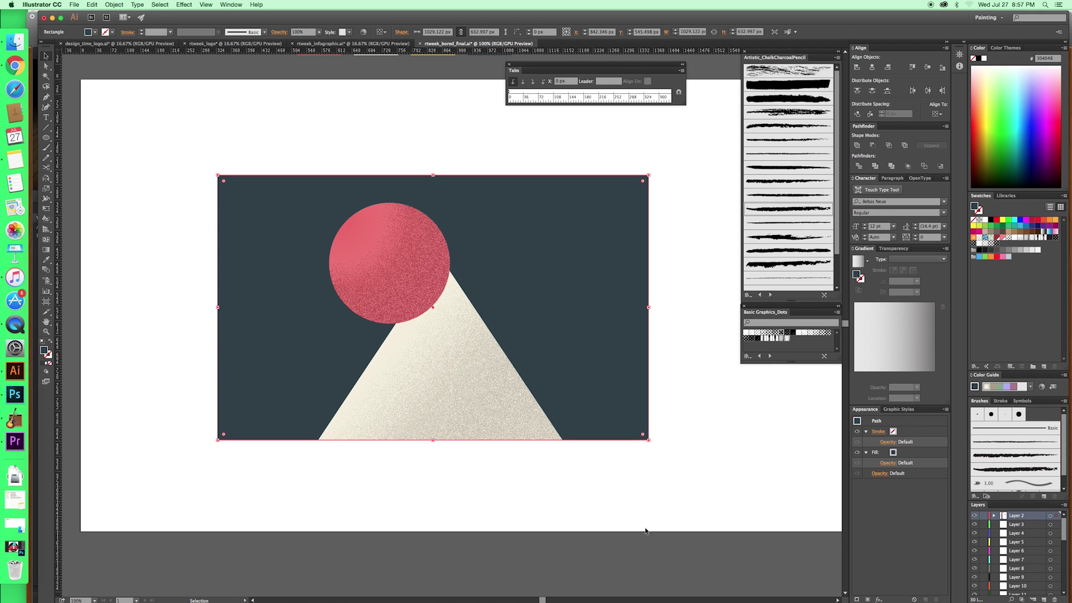
click(615, 355)
key(i)
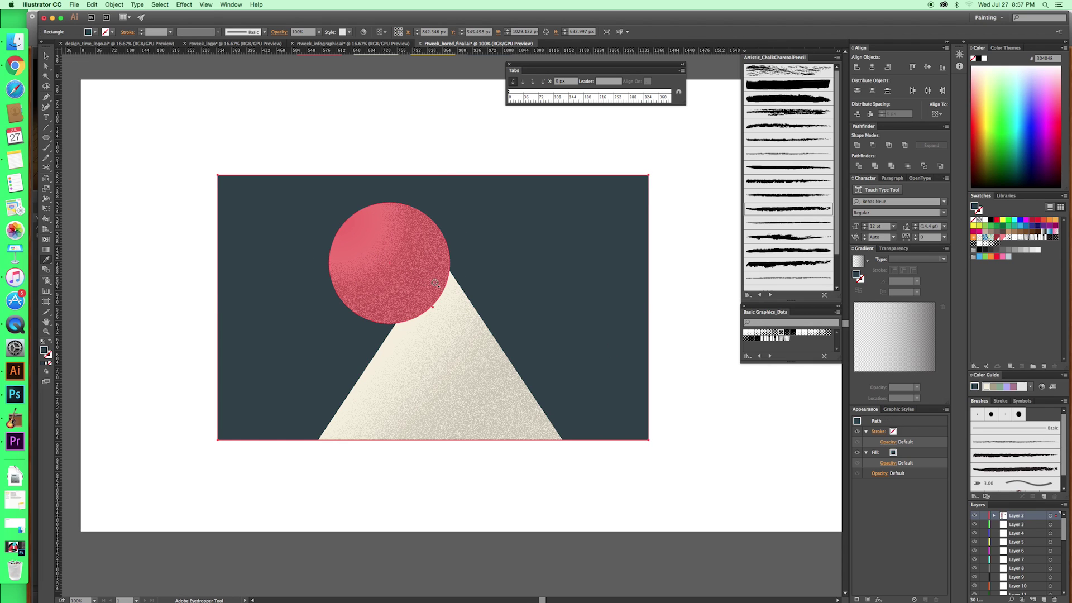
click(408, 275)
key(v)
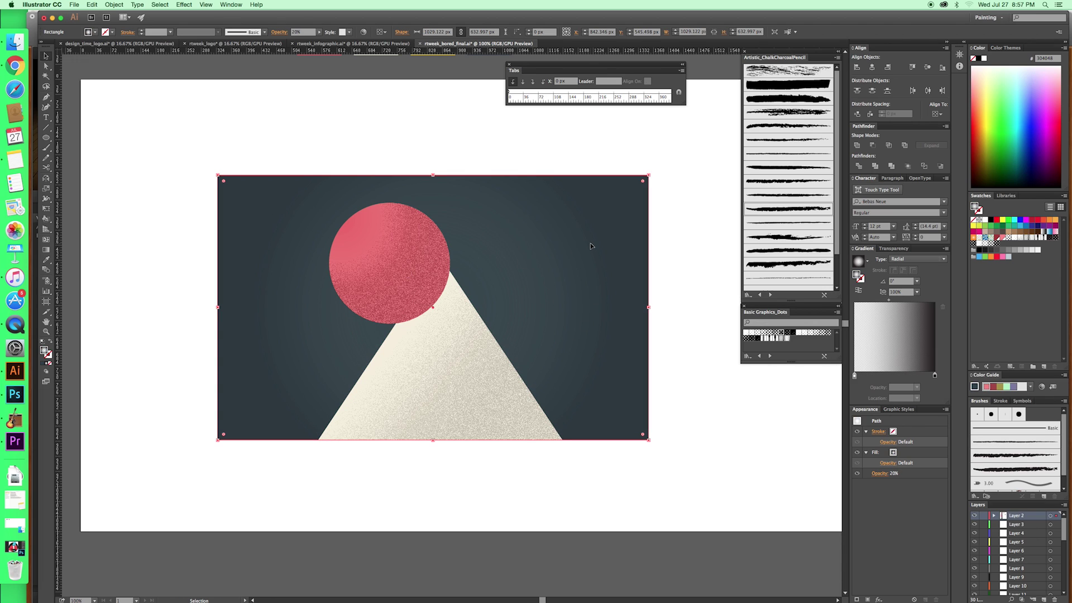
click(183, 4)
- Apply Grain to the background with Stippled type at intensity 9
mouse_move(240, 212)
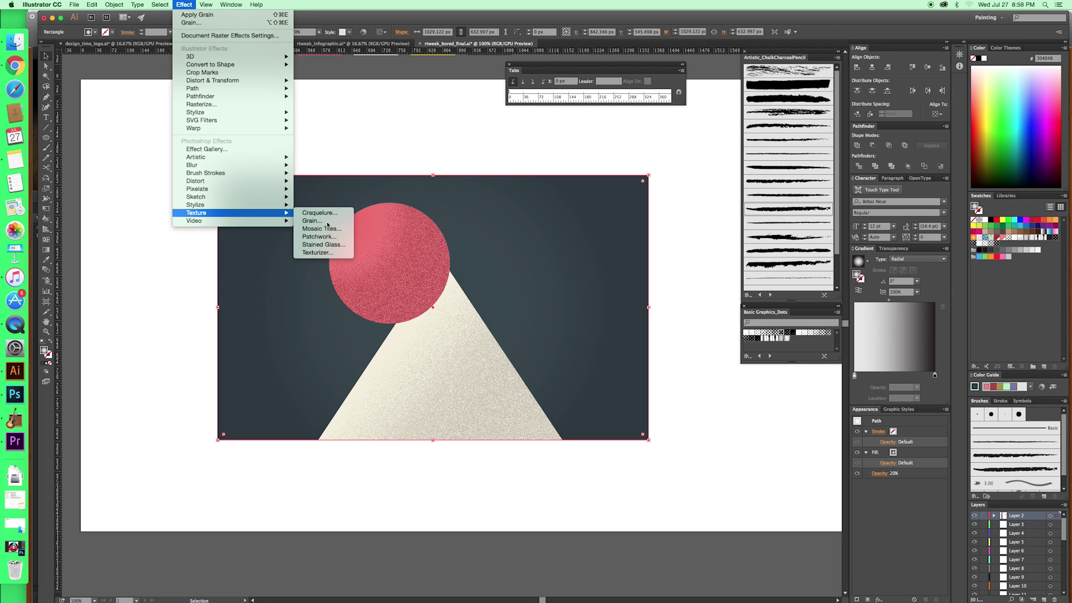
click(313, 221)
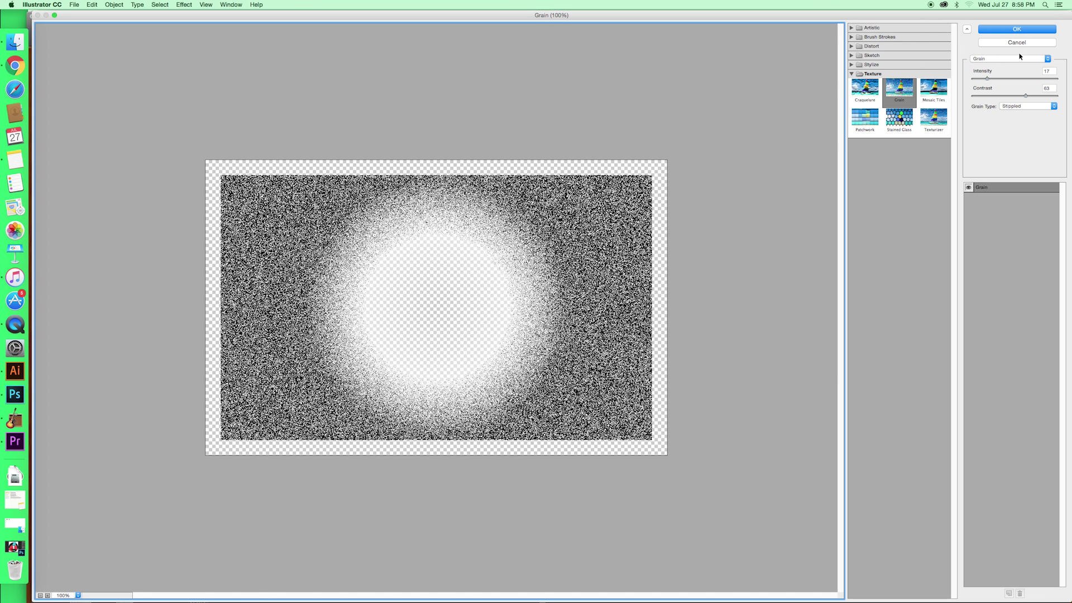
mouse_move(989, 82)
mouse_down()
mouse_move(1035, 96)
mouse_move(995, 96)
mouse_up()
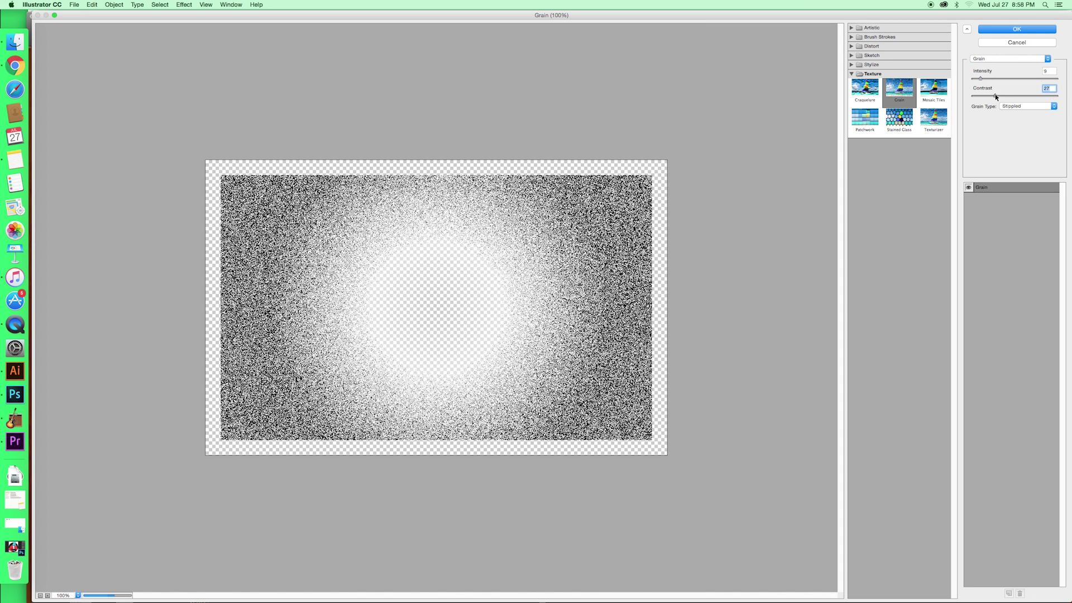
click(1008, 30)
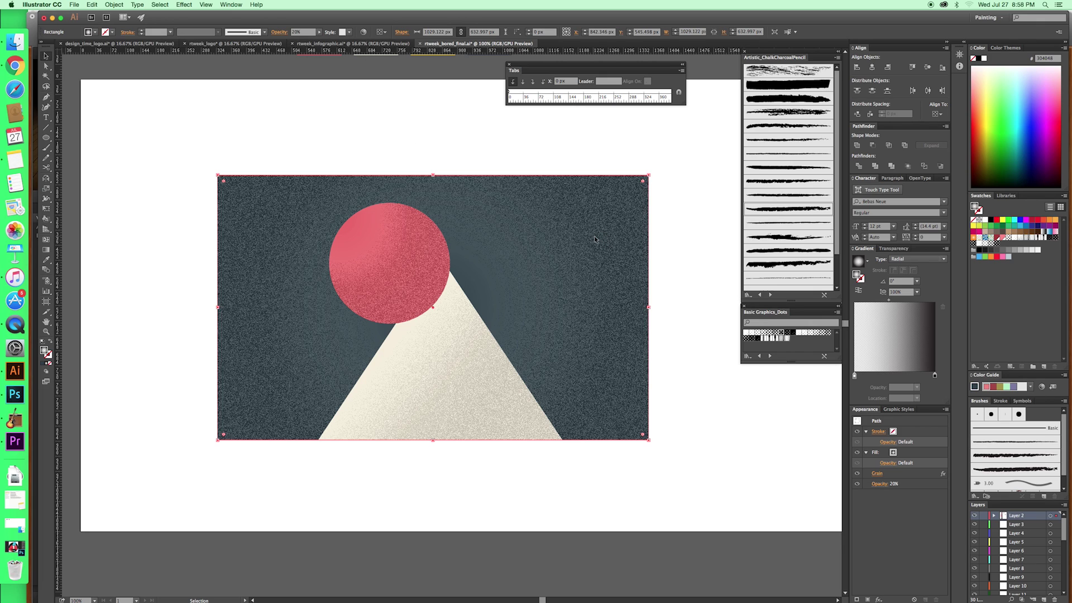
- Lower the background overlay's opacity to 10% and deselect it
click(301, 32)
text(10)
key(Return)
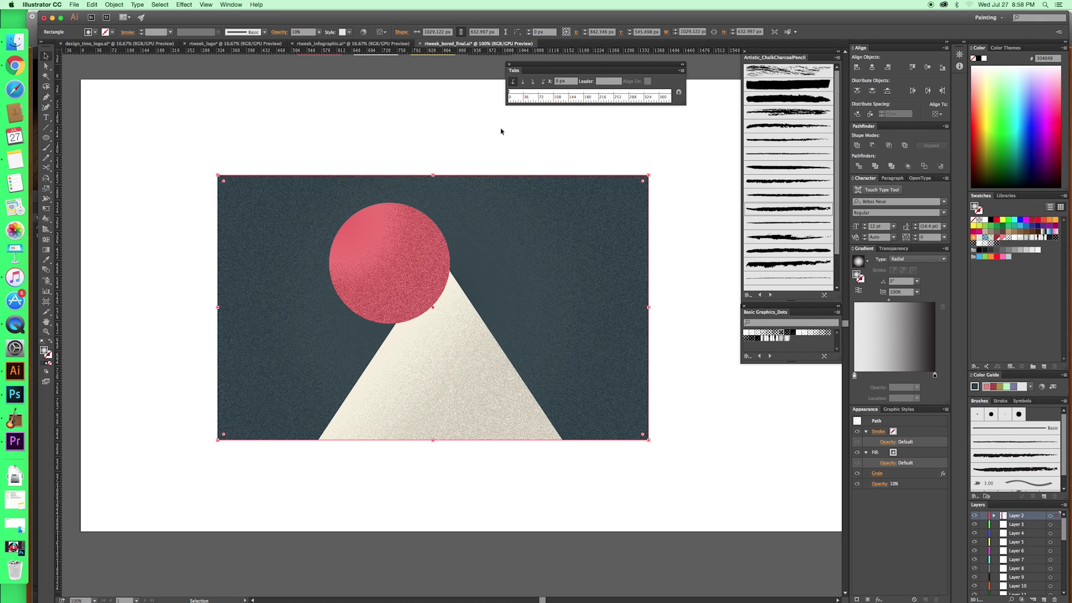
scroll(516, 169, down, 3)
key(a)
click(519, 172)
- Scroll around the artboard to review the poster before adding text
scroll(518, 173, up, 3)
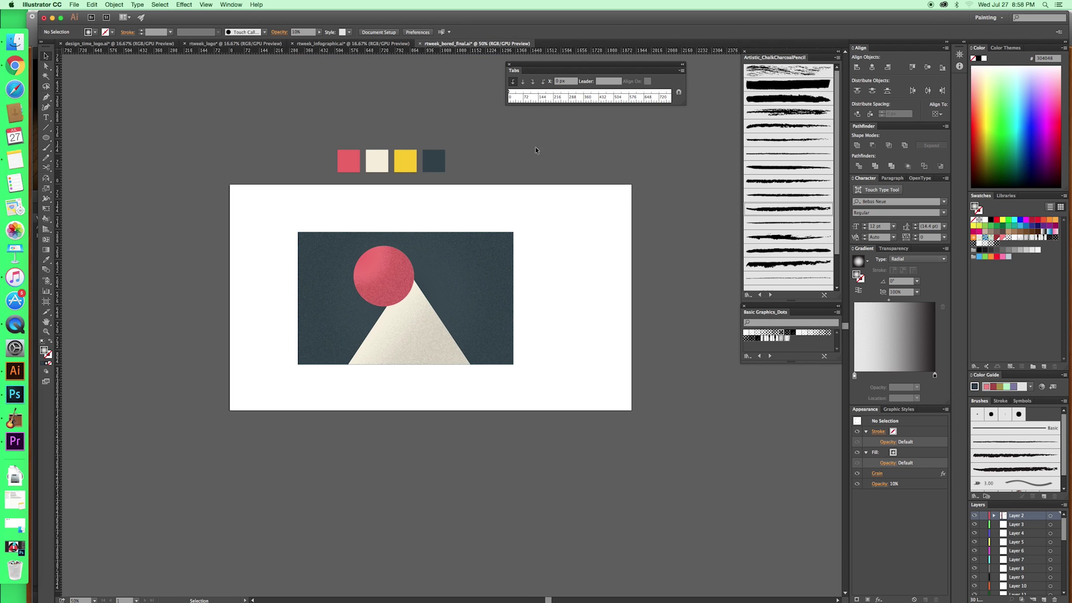
scroll(516, 173, up, 3)
scroll(491, 184, up, 2)
scroll(491, 184, down, 2)
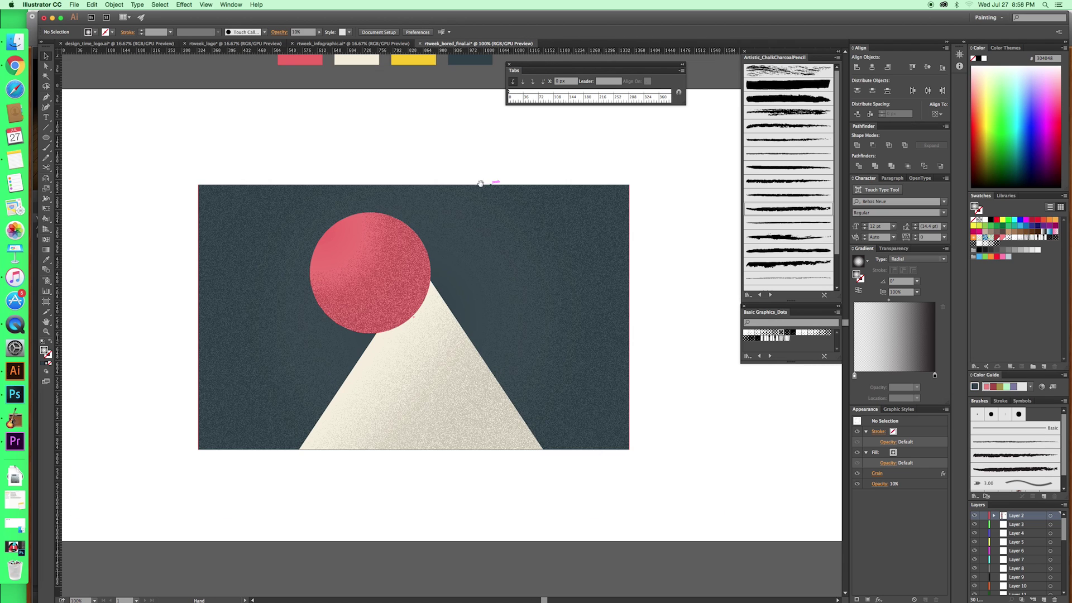
scroll(486, 179, up, 2)
key(t)
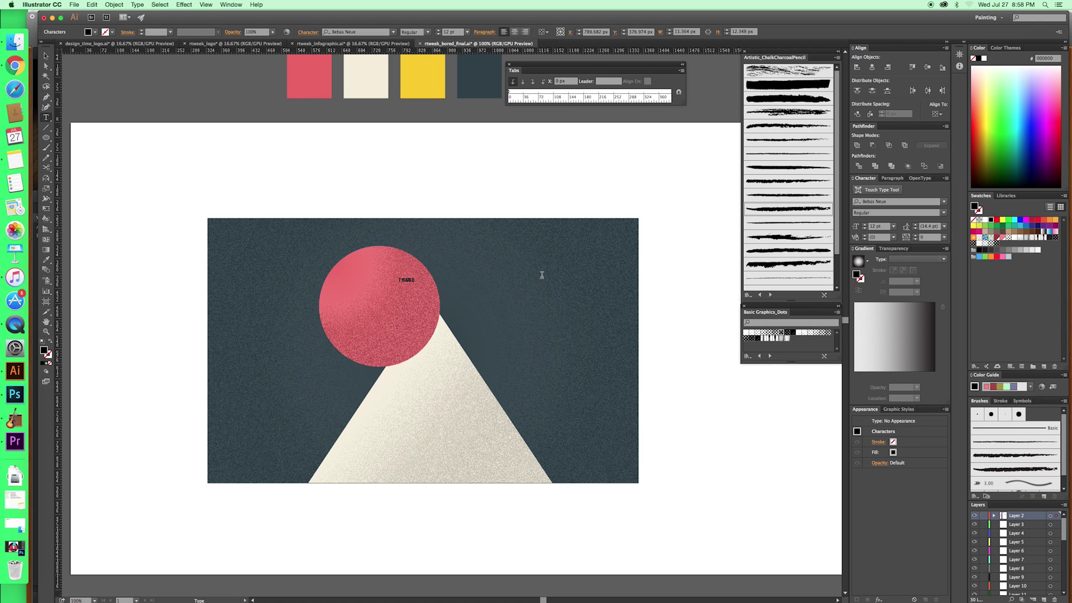
- Enlarge the '7 YEARS DOWN' headline and place it to the right of the sun
key(v)
click(410, 279)
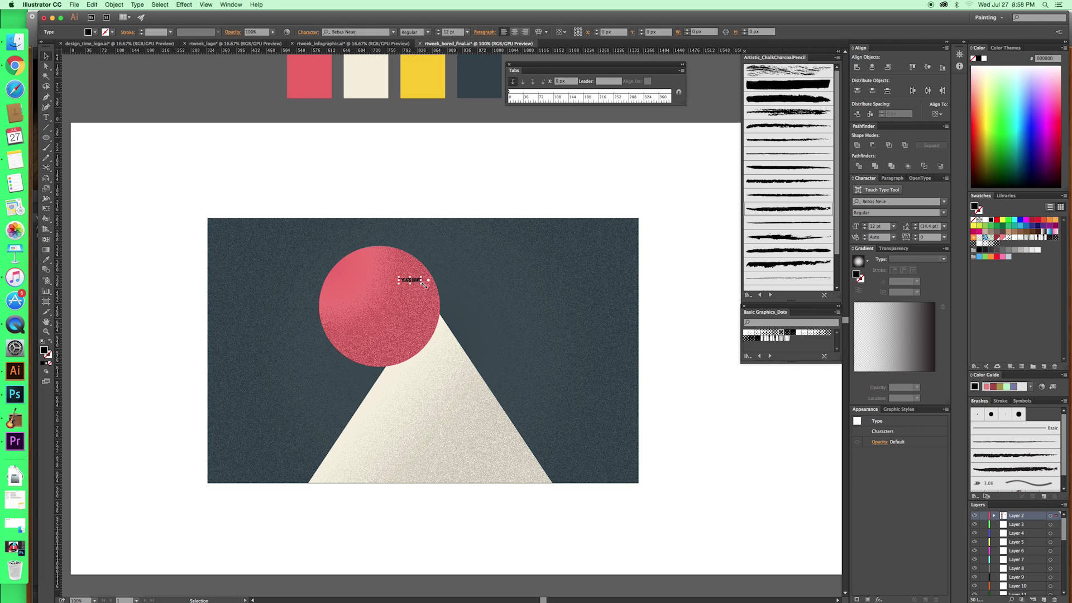
drag(422, 286, 510, 286)
scroll(516, 288, down, 1)
scroll(517, 185, left, 2)
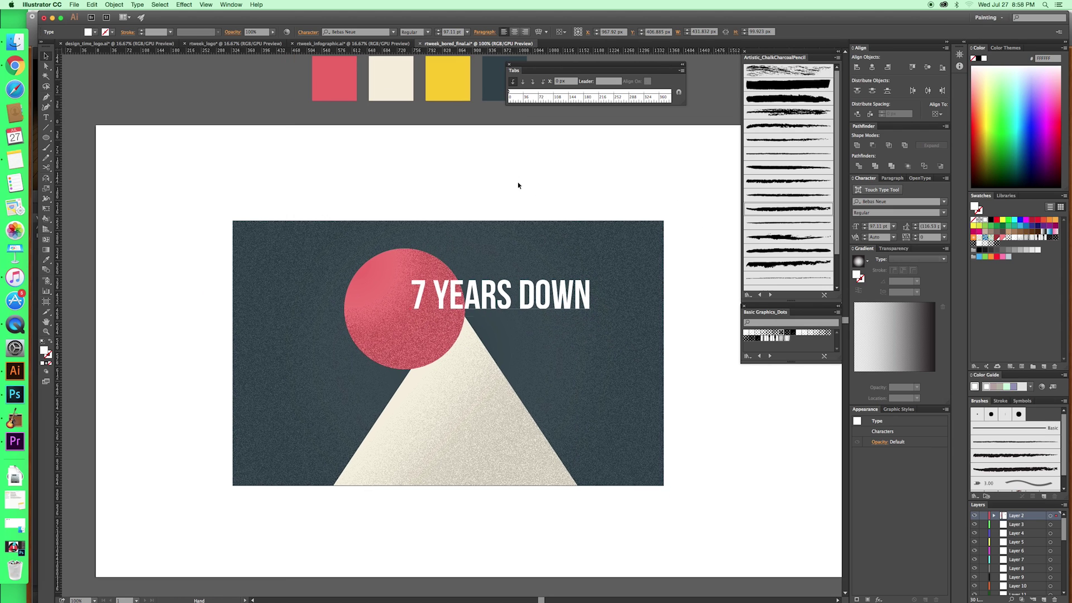
- Zoom out to check the poster, then select the textured background rectangle
key(super+minus)
click(539, 239)
key(super+plus)
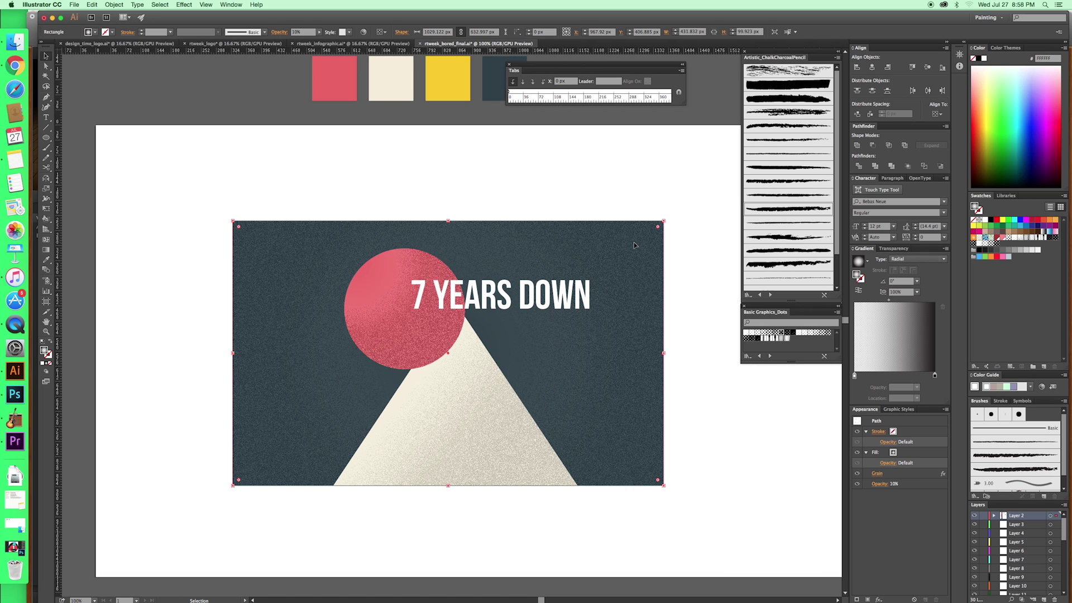
click(634, 243)
key(space)
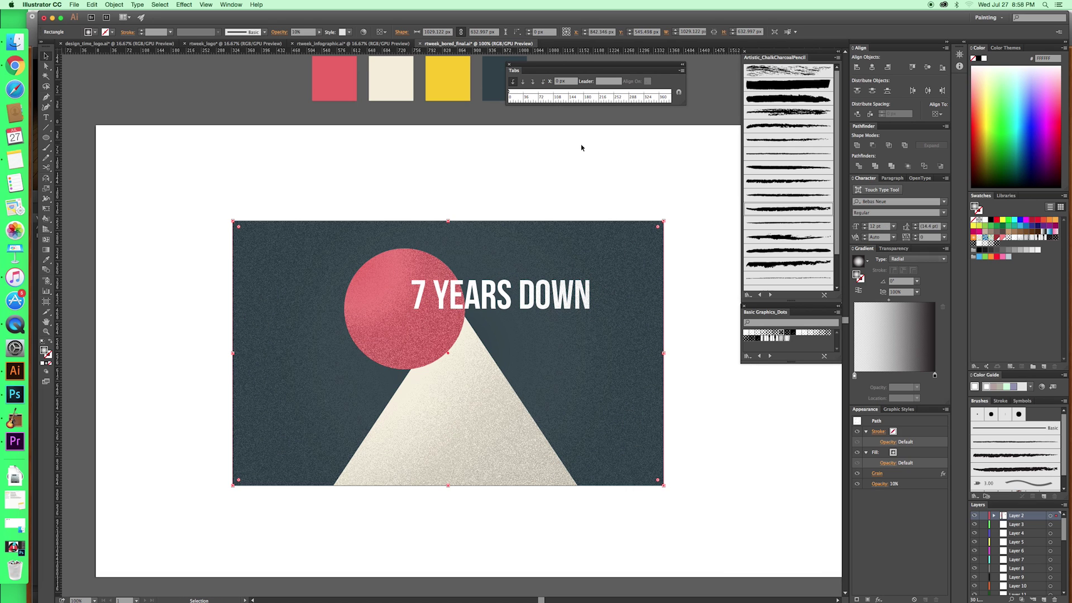
drag(603, 168, 603, 164)
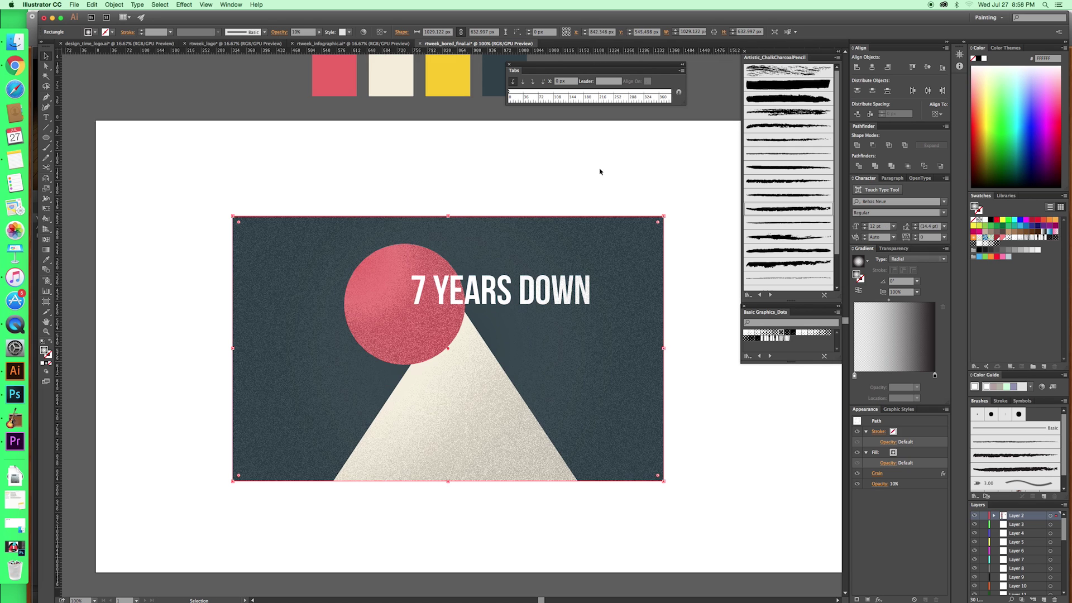
key(super+minus)
key(super+plus)
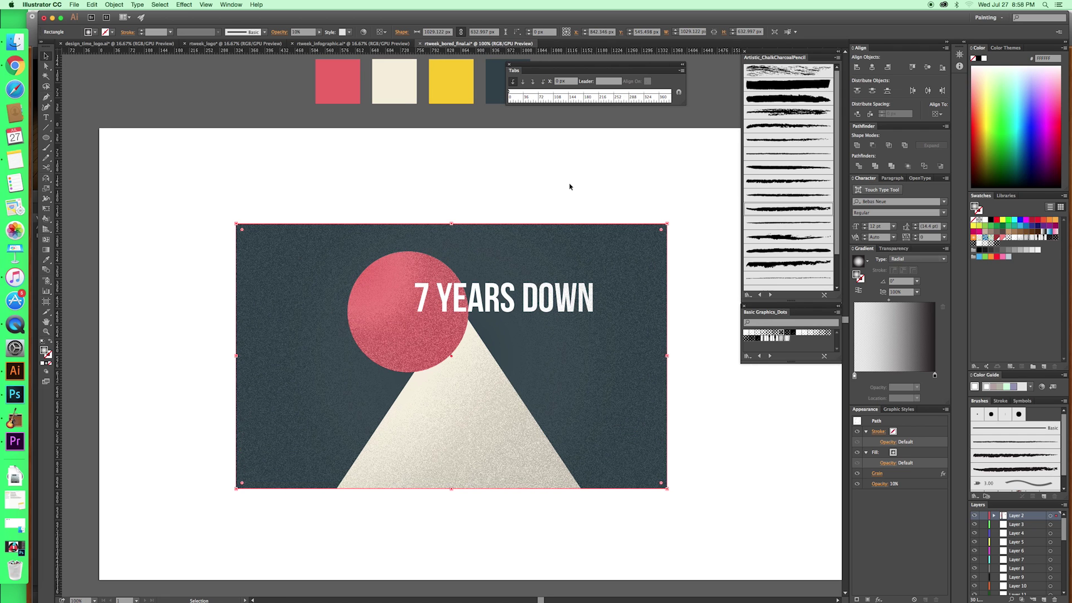
key(super+minus)
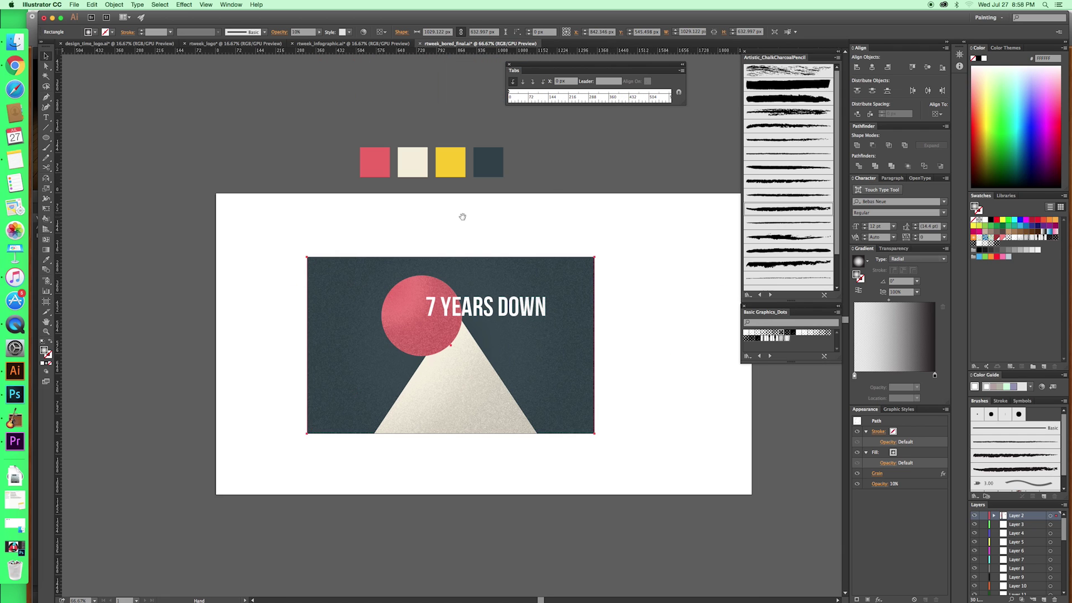
key(super+minus)
key(space)
scroll(392, 181, up, 5)
scroll(393, 181, left, 5)
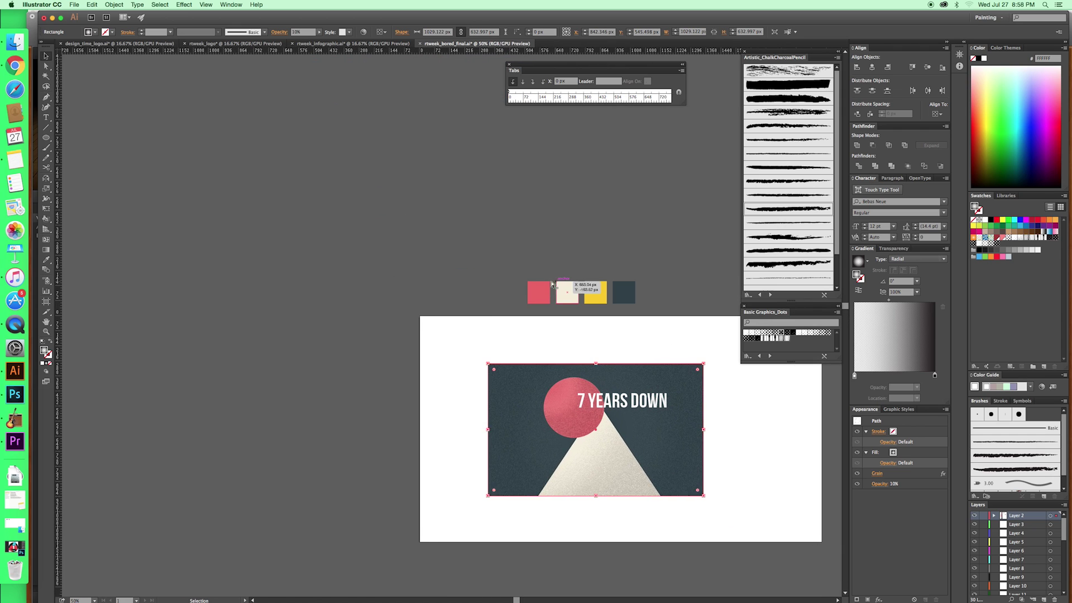
scroll(438, 242, down, 2)
scroll(356, 264, up, 6)
scroll(356, 264, left, 8)
scroll(357, 264, up, 5)
scroll(356, 264, left, 10)
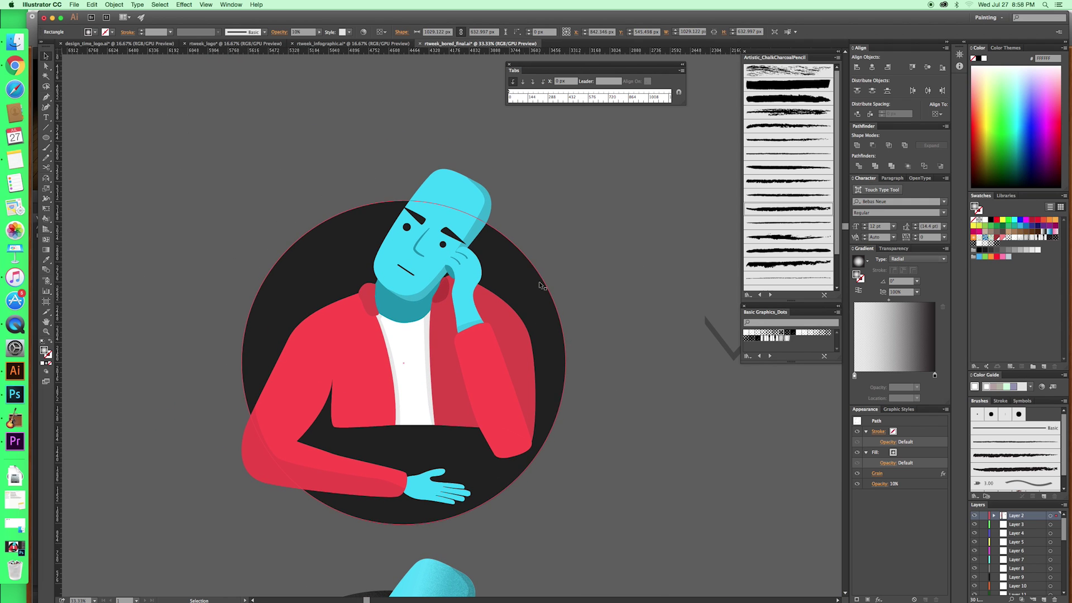
key(space)
drag(567, 291, 569, 296)
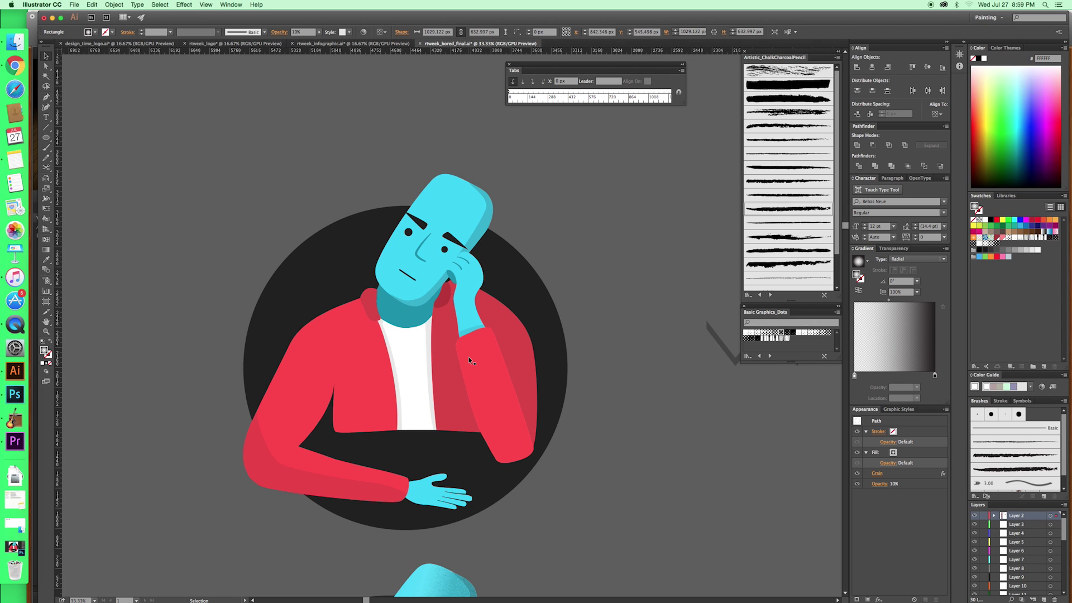
key(space)
scroll(582, 535, down, 10)
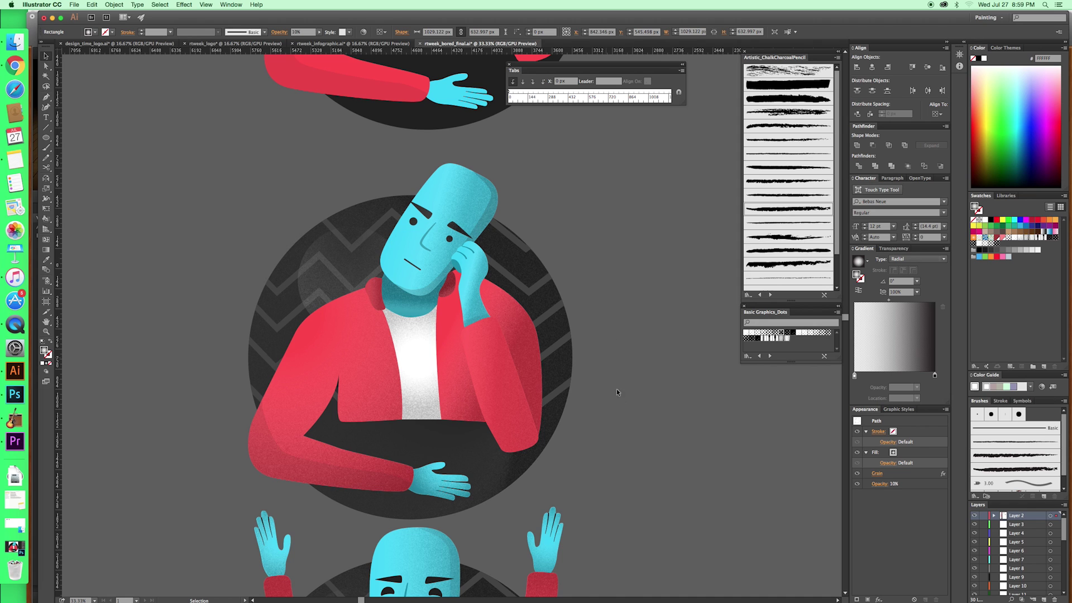
drag(624, 415, 625, 257)
mouse_move(629, 454)
mouse_down()
mouse_move(610, 179)
mouse_move(641, 418)
mouse_up()
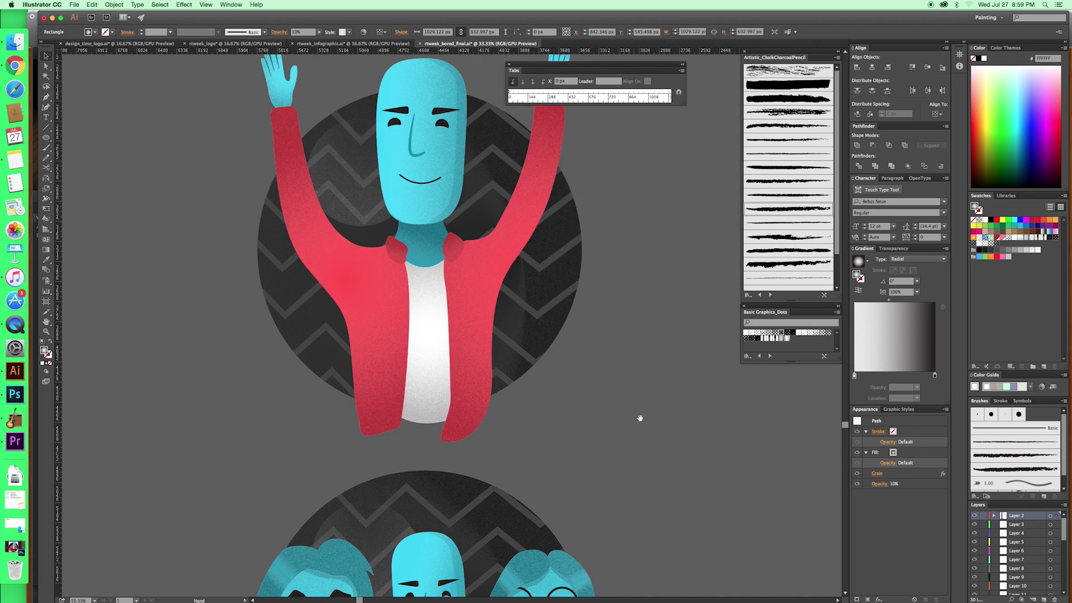
drag(637, 182, 632, 464)
drag(618, 354, 616, 468)
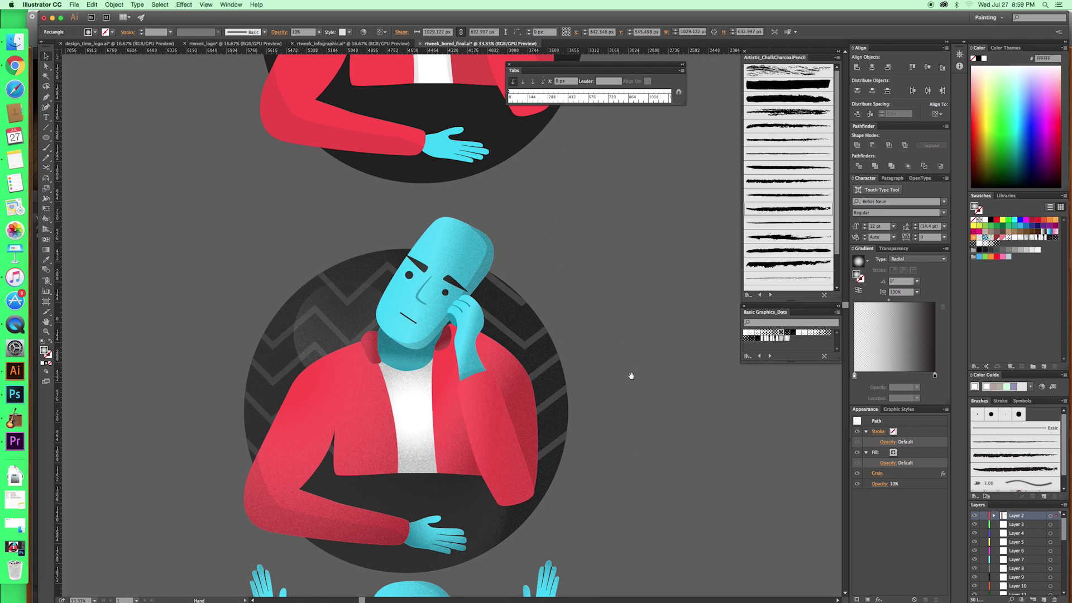
mouse_move(629, 373)
mouse_down()
mouse_move(639, 469)
mouse_move(598, 407)
mouse_move(596, 452)
mouse_up()
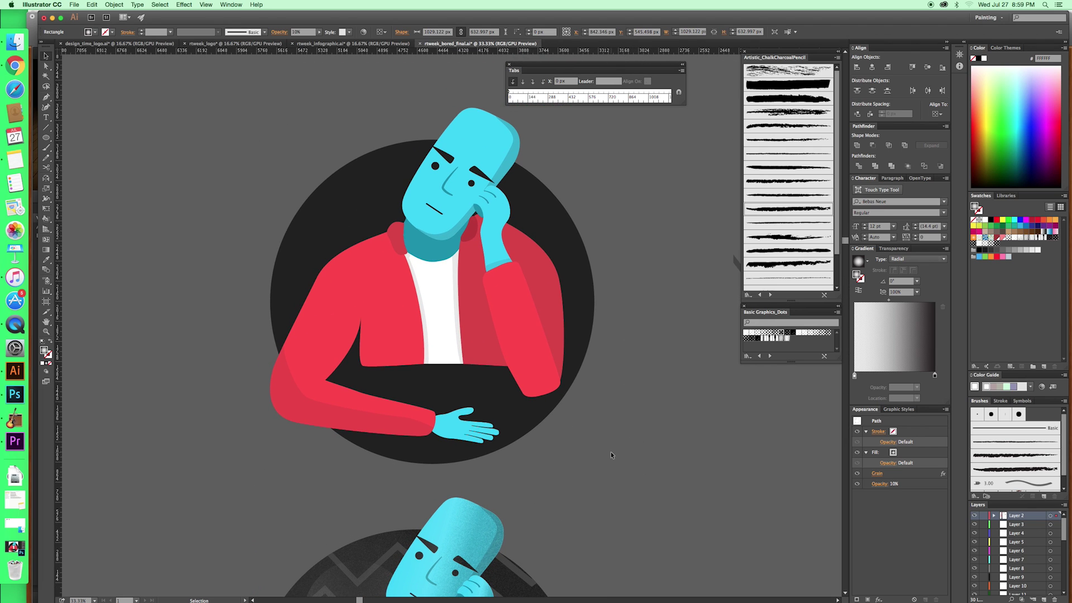
scroll(605, 450, right, 15)
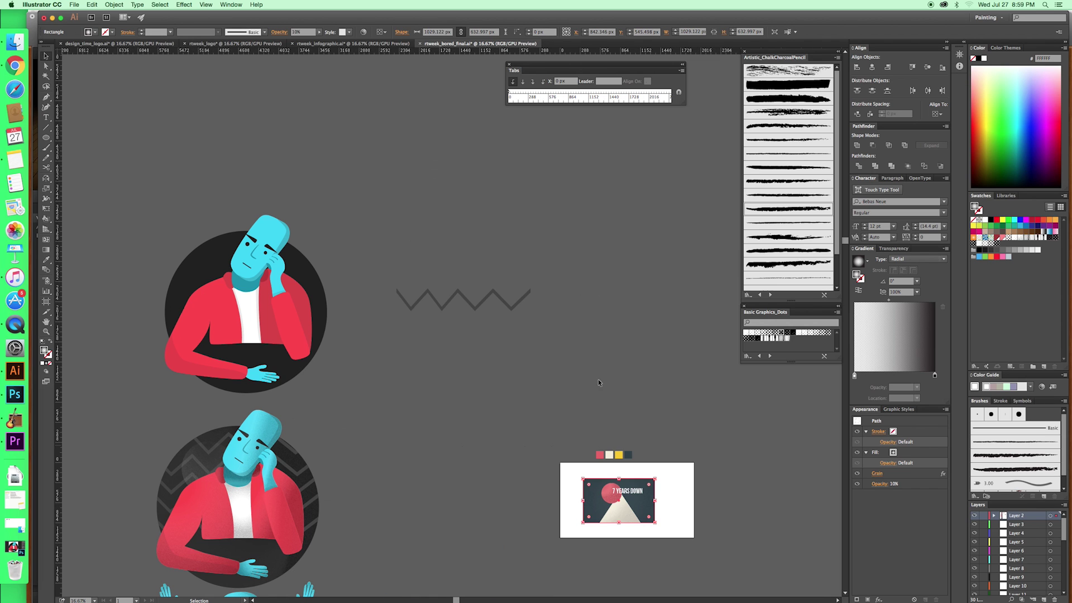
scroll(598, 380, down, 5)
- Zoom in and pan until the '7 YEARS DOWN' poster and colour swatches are centred in view
key(super+equal)
key(super+equal)
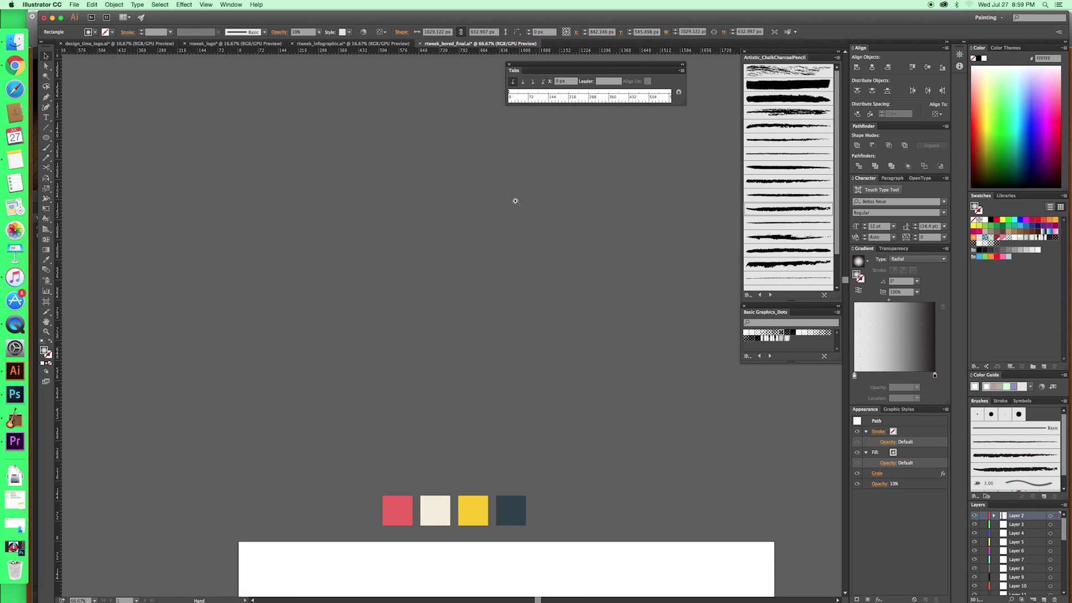
key(super+equal)
scroll(486, 394, down, 10)
scroll(486, 394, right, 3)
drag(486, 394, 535, 237)
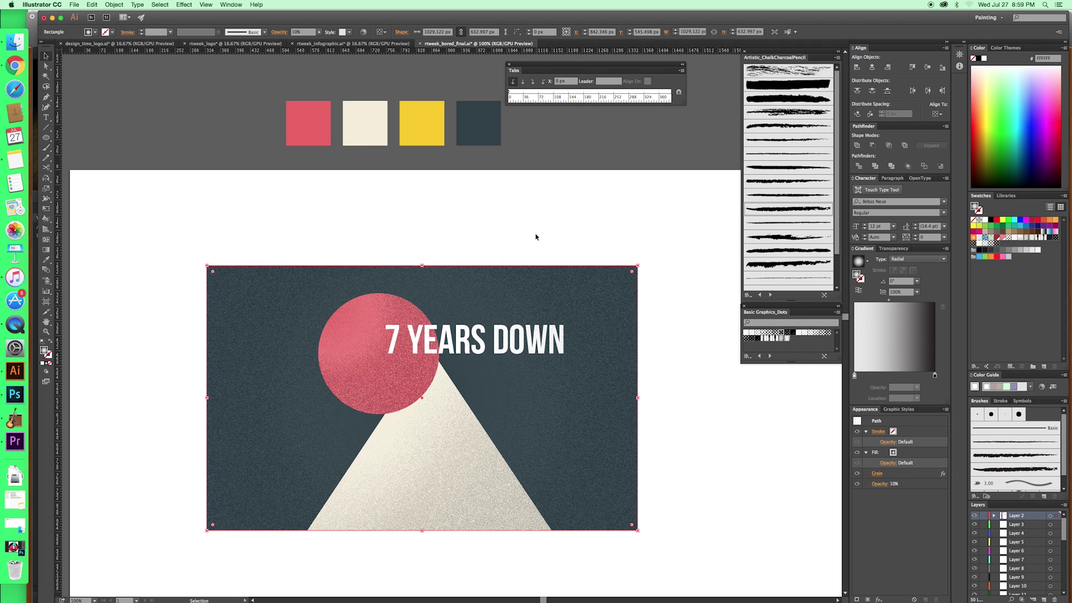